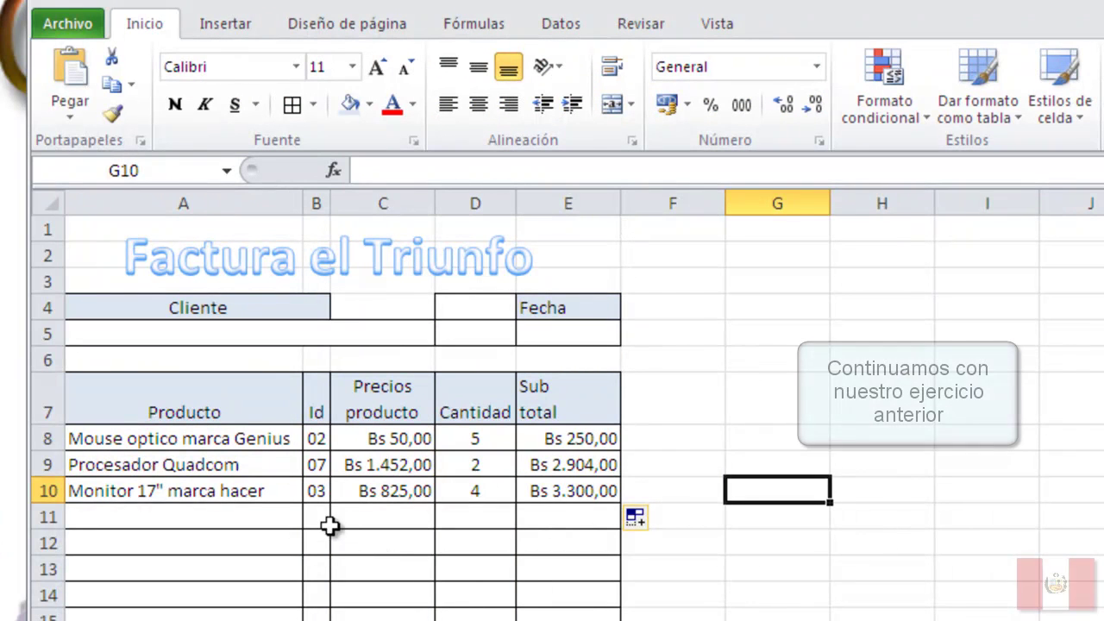
- Enter Id 05 in B11 and copy the product-name and price lookups down to row 11
left_click(320, 516)
type("05")
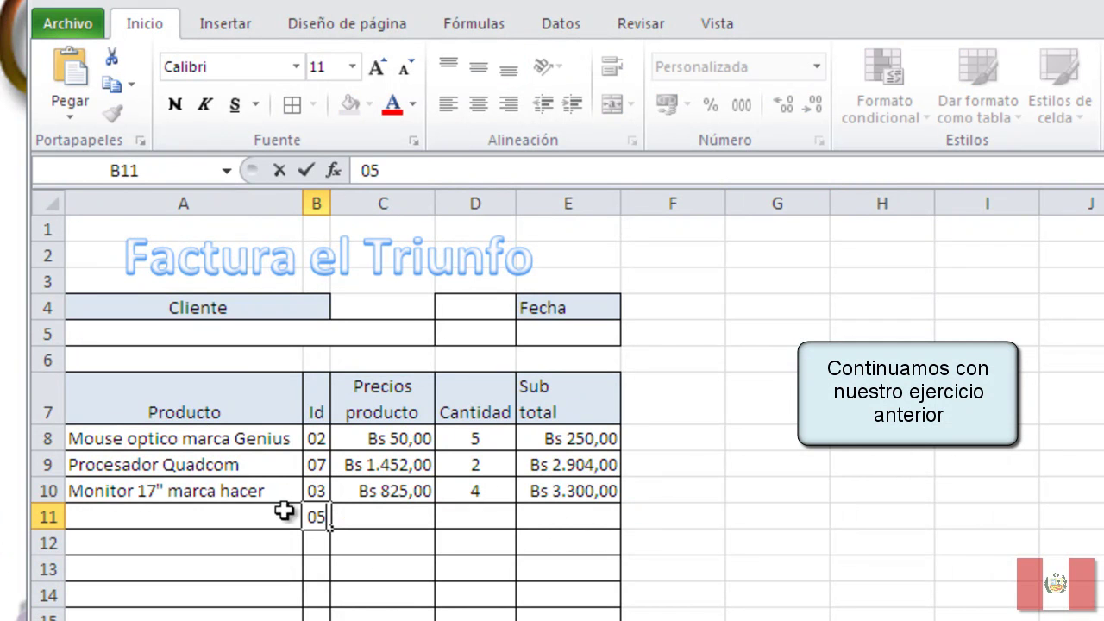
left_click(279, 490)
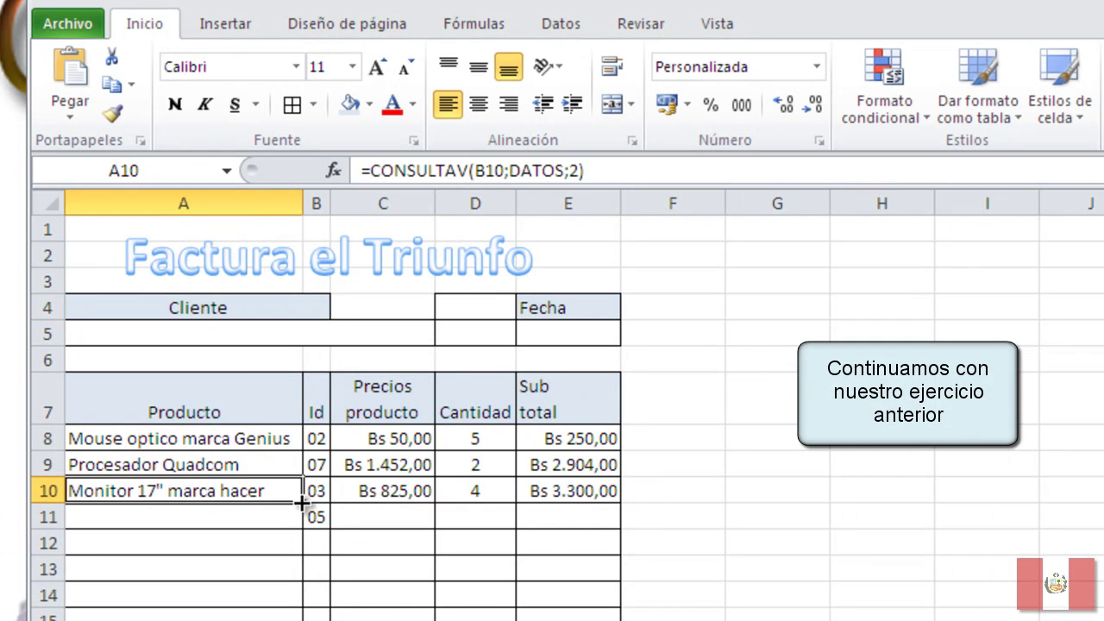
left_click_drag(302, 504, 302, 518)
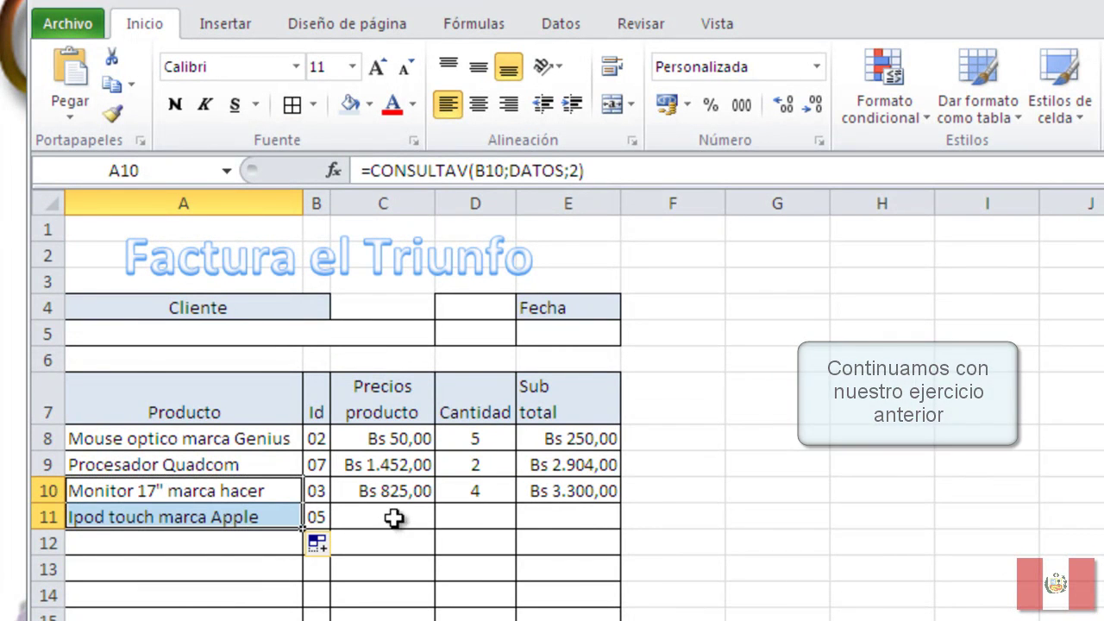
left_click(401, 494)
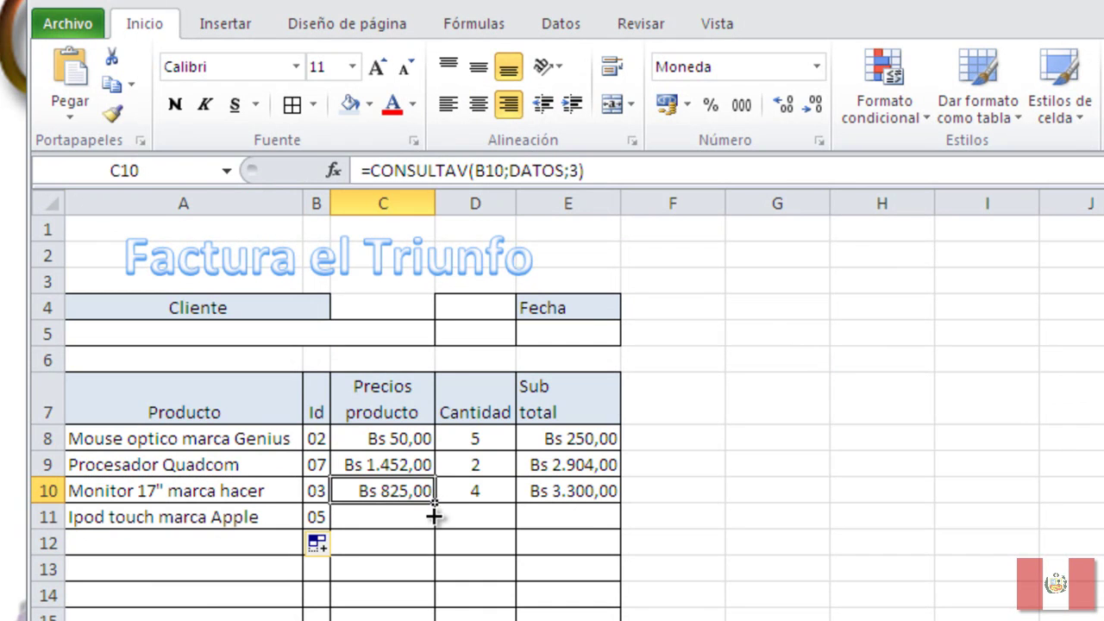
left_click_drag(434, 511, 433, 520)
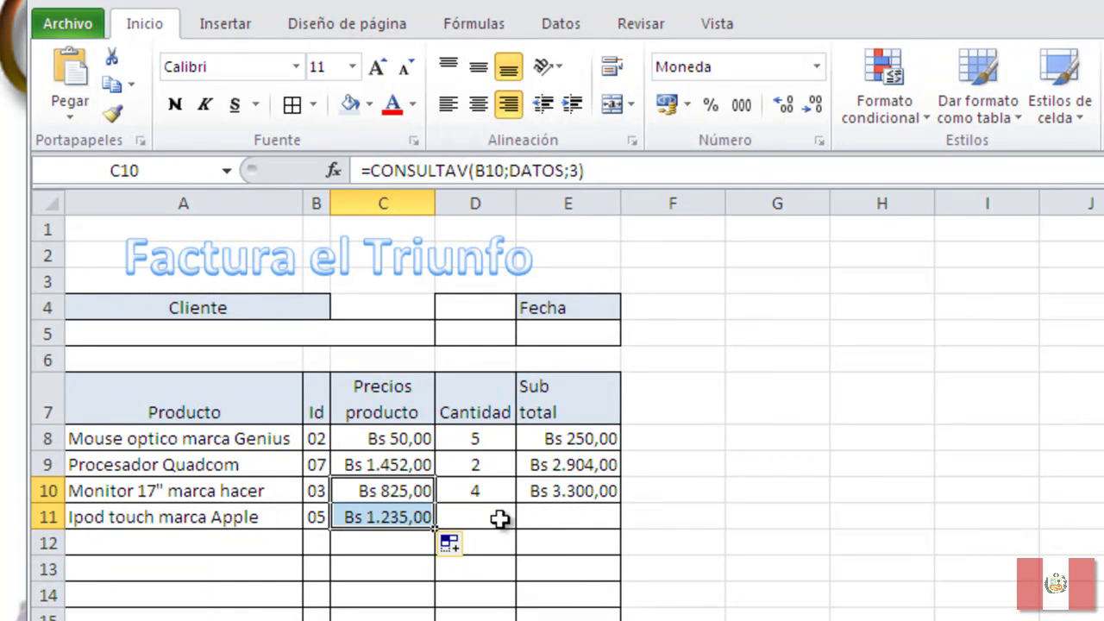
- Enter quantity 3 in D11 and extend the subtotal formula to row 11, giving Bs 3.705,00
left_click(491, 517)
type("3")
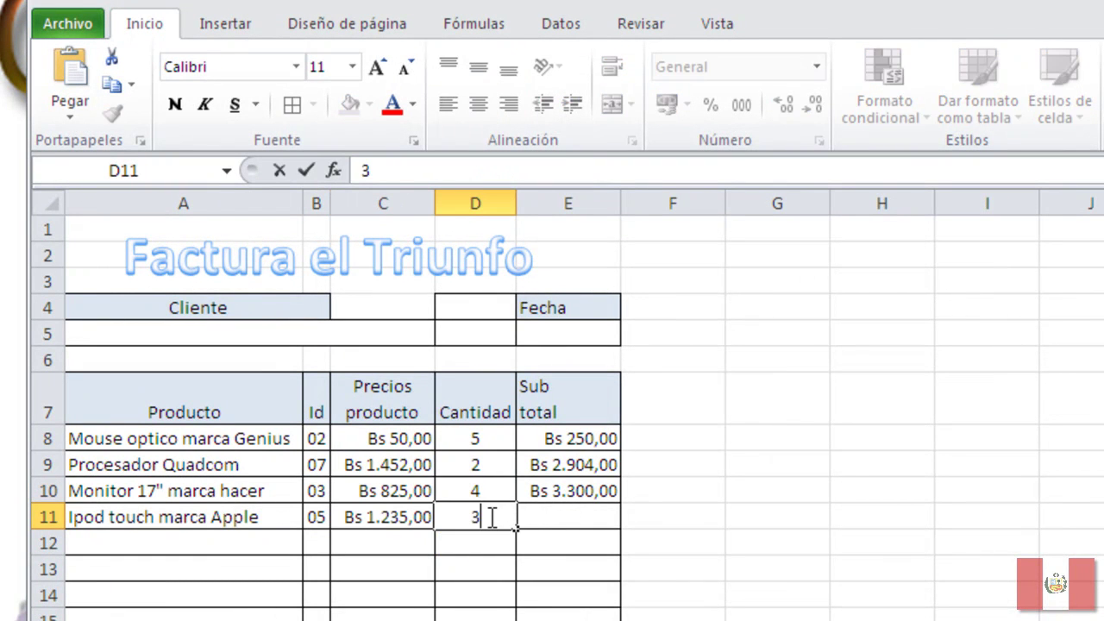
left_click(560, 491)
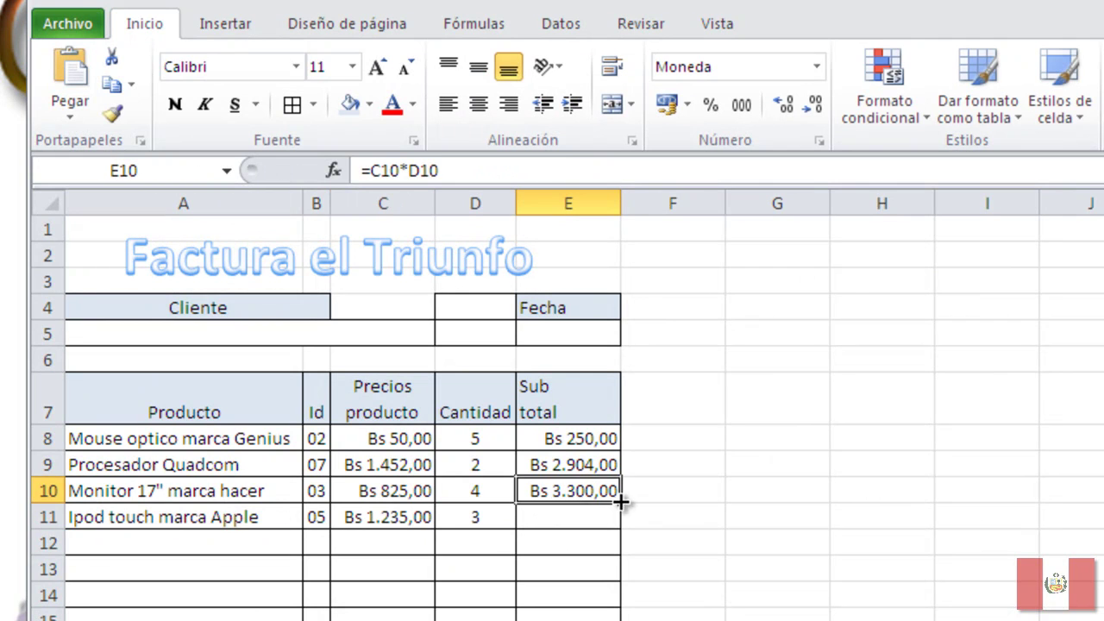
left_click_drag(620, 500, 618, 525)
- Enter =SUMA(E8:E17) in the Total cell E18, showing Bs 10.159,00
left_click(852, 599)
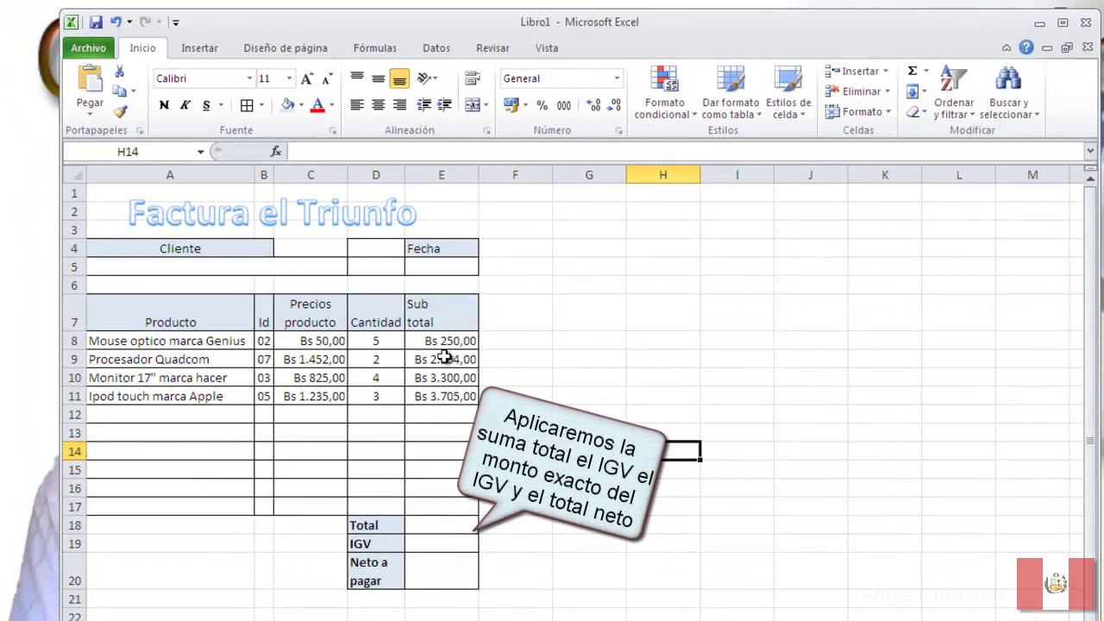
left_click(441, 524)
type("=SU")
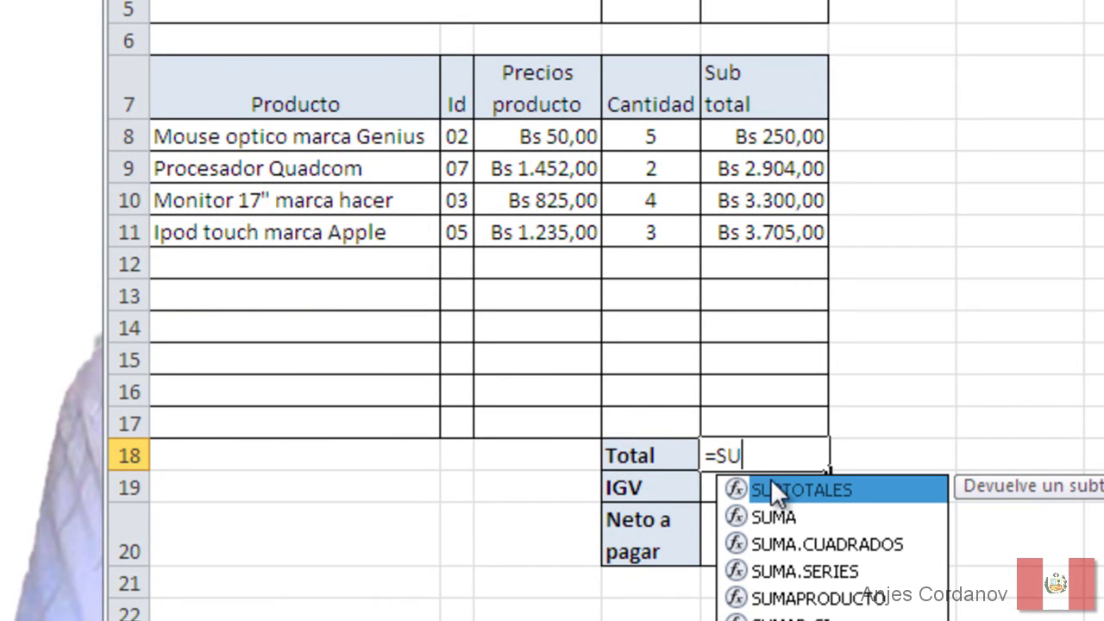
double_click(776, 516)
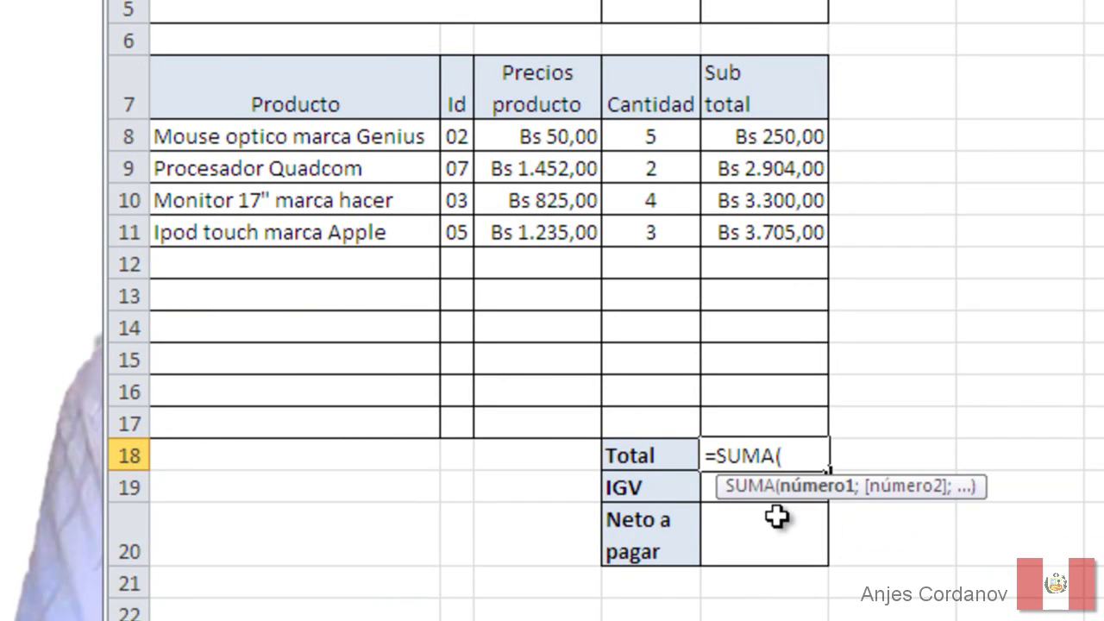
left_click(787, 141)
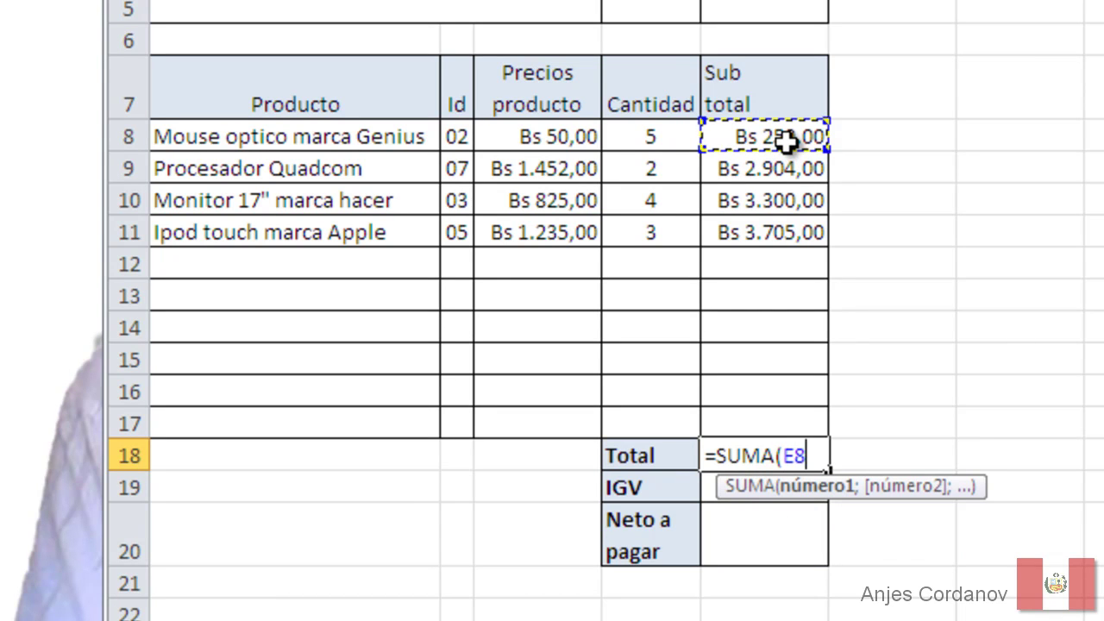
type(":")
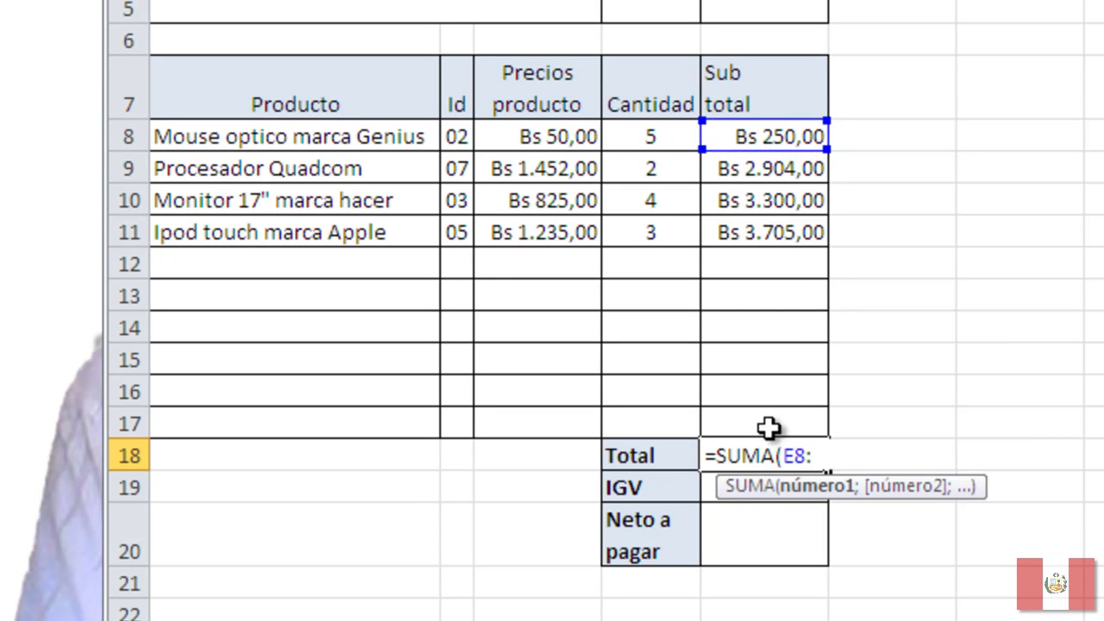
left_click(768, 428)
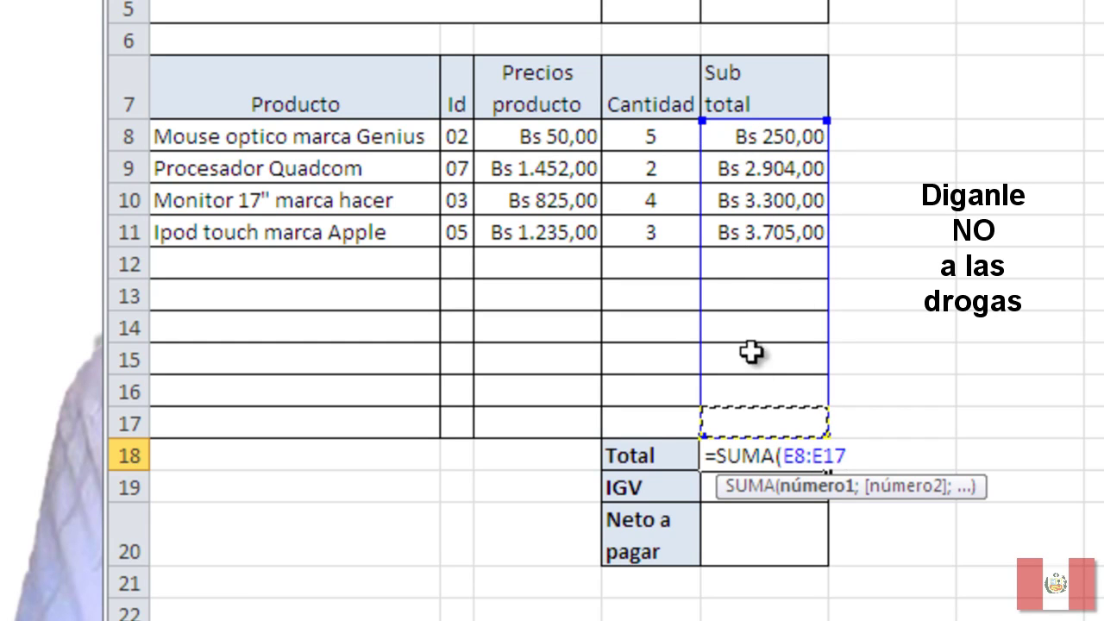
type(")")
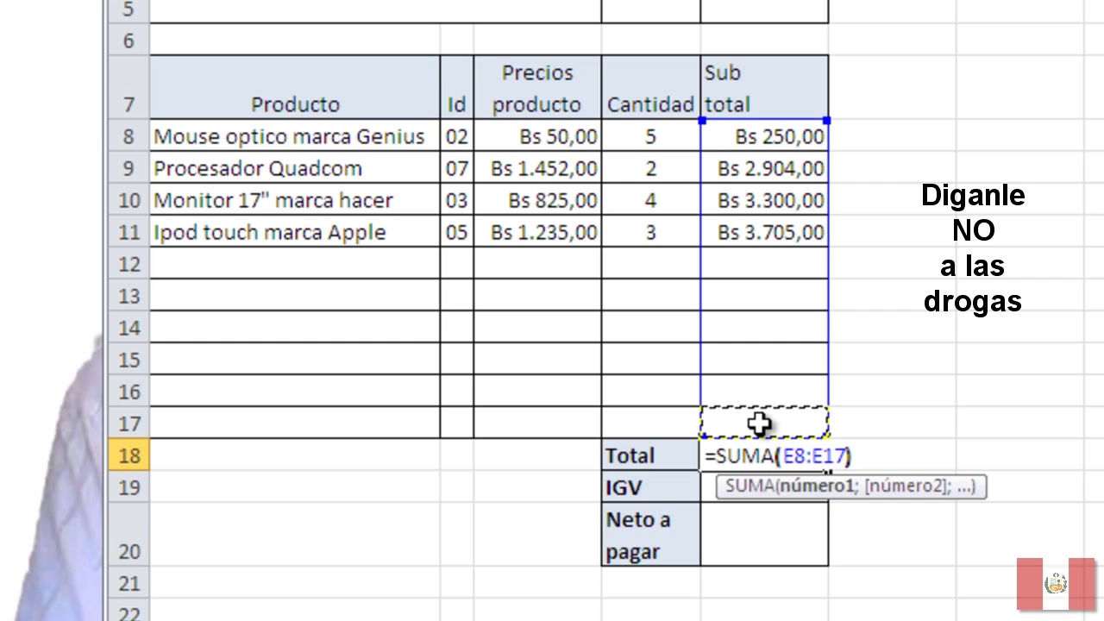
key("Return")
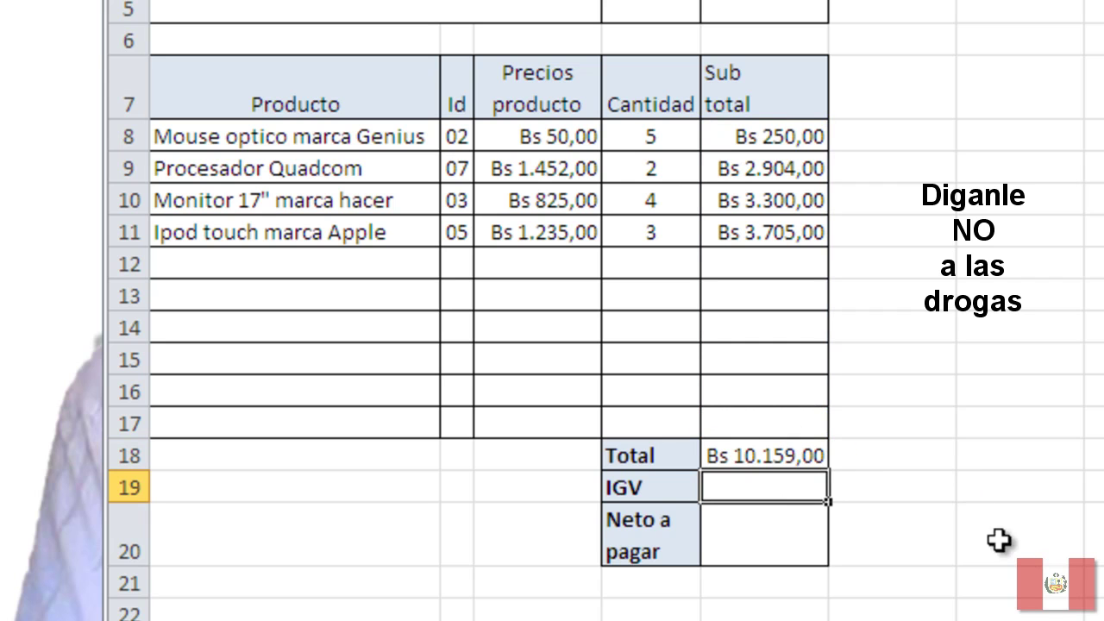
- Enter the IGV rate 0,19 in E19
left_click(746, 457)
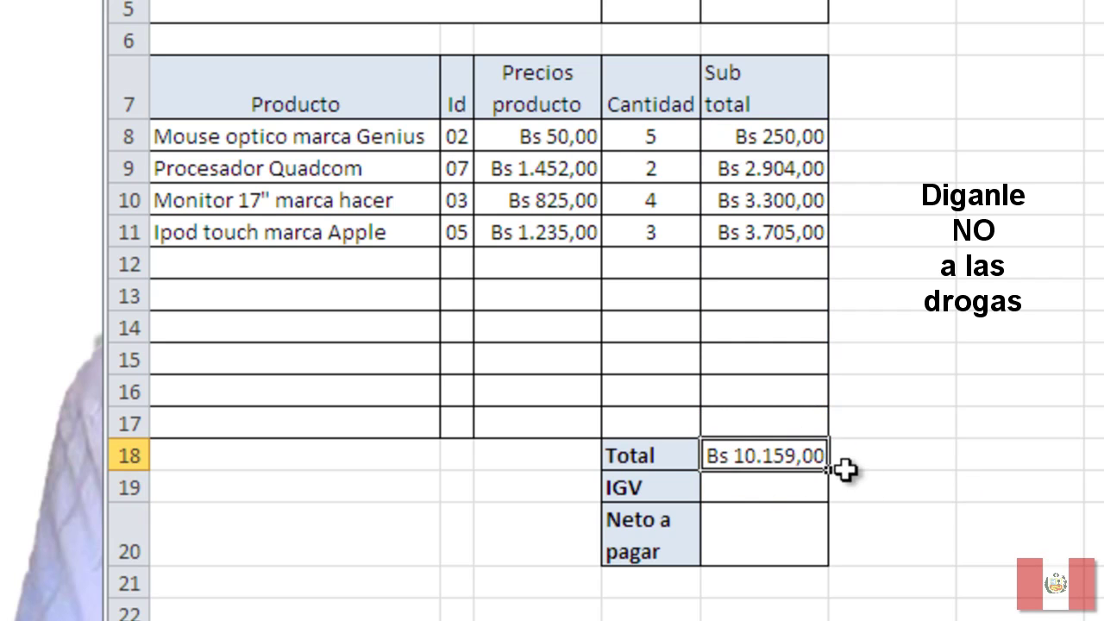
left_click(960, 490)
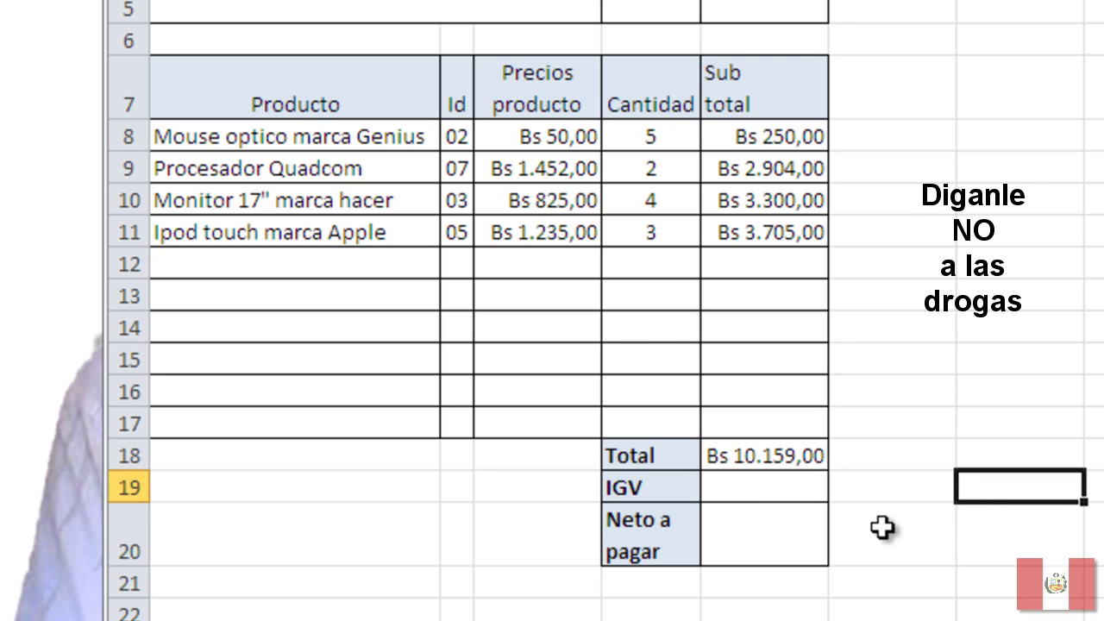
left_click(745, 487)
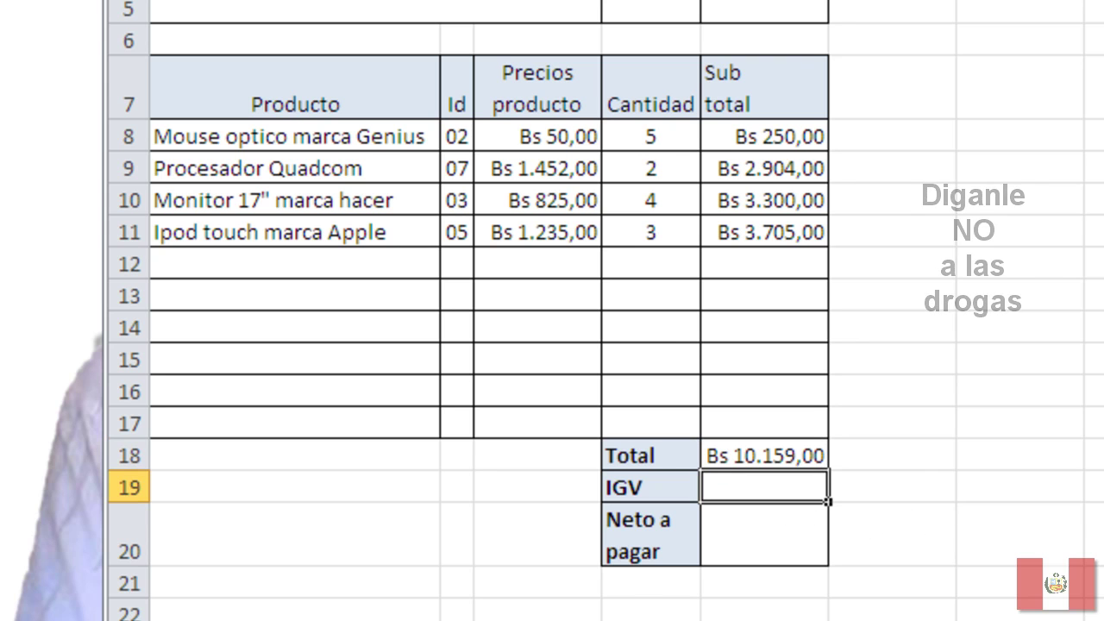
type("0,19")
key("Return")
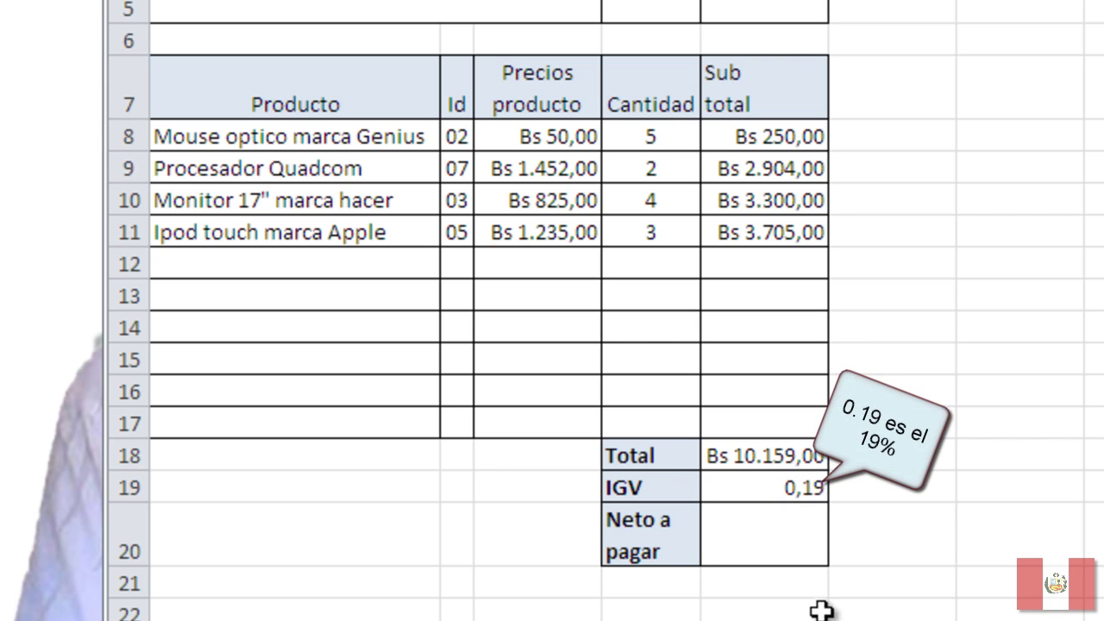
- Enter =E18*E19 in the Neto a pagar cell E20, giving Bs 1.930,21
left_click(764, 541)
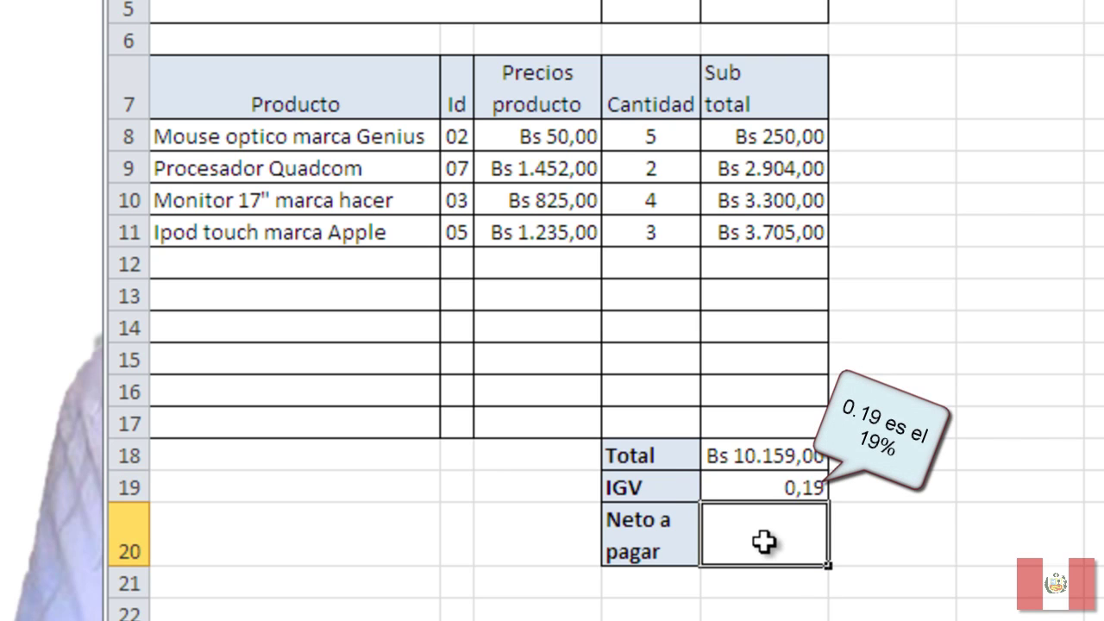
type("=")
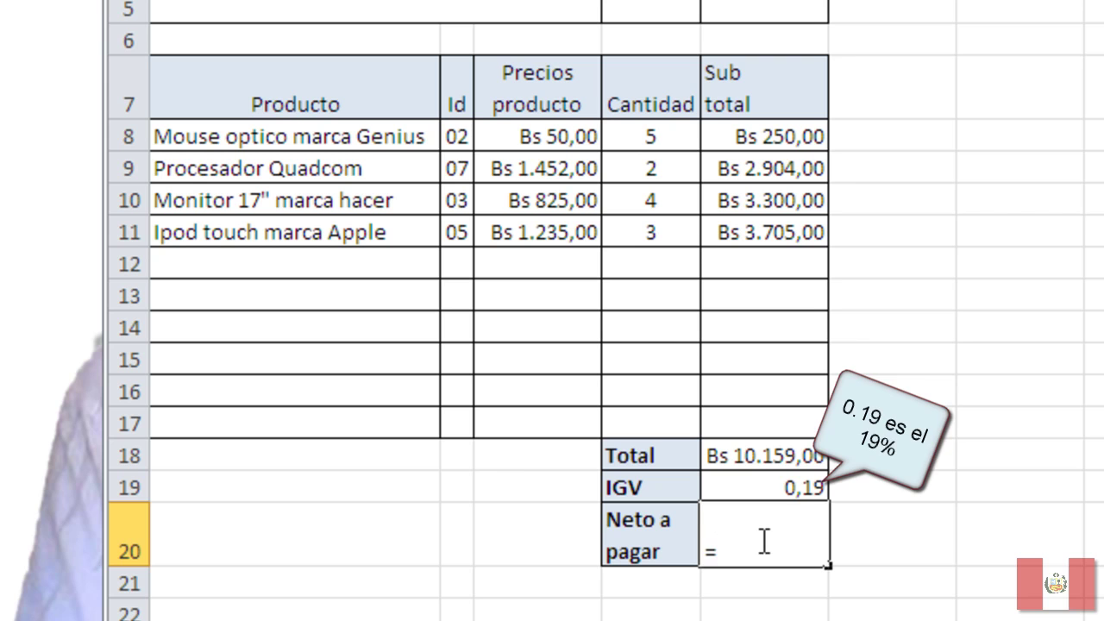
left_click(790, 456)
type("*")
left_click(788, 487)
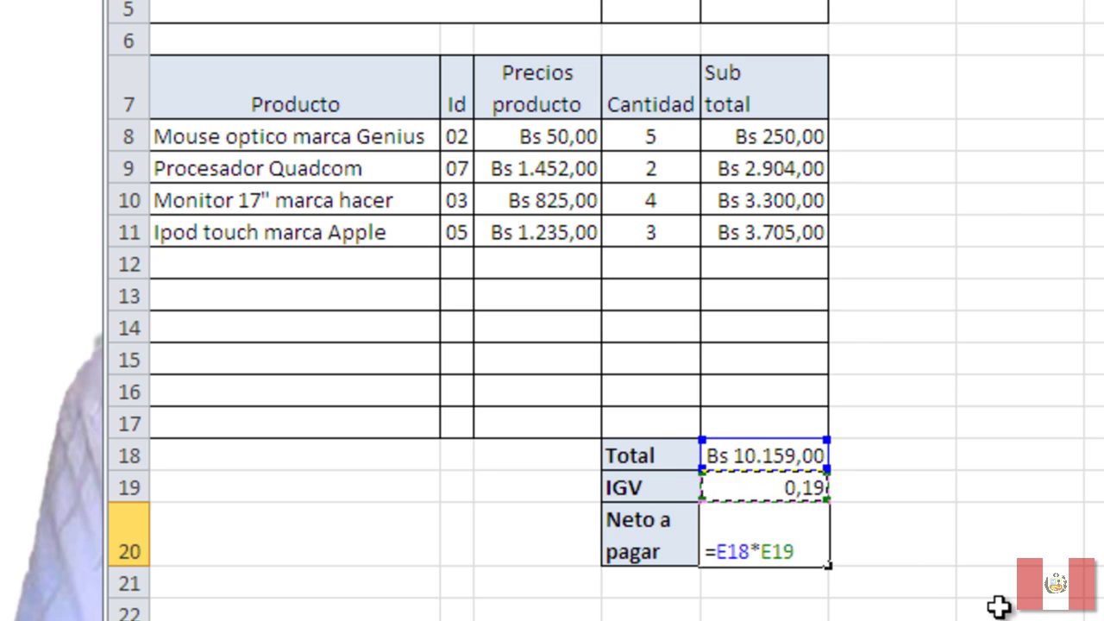
key("Return")
type("=")
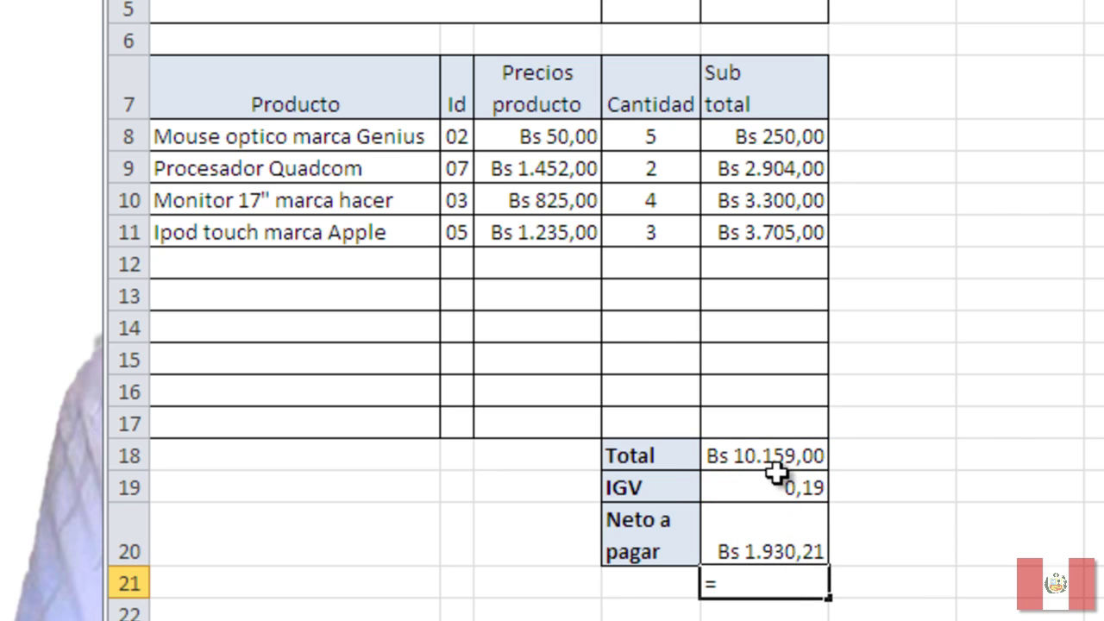
- Enter the final sum of E18+E20 in E21, giving Bs 12.089,21
left_click(774, 457)
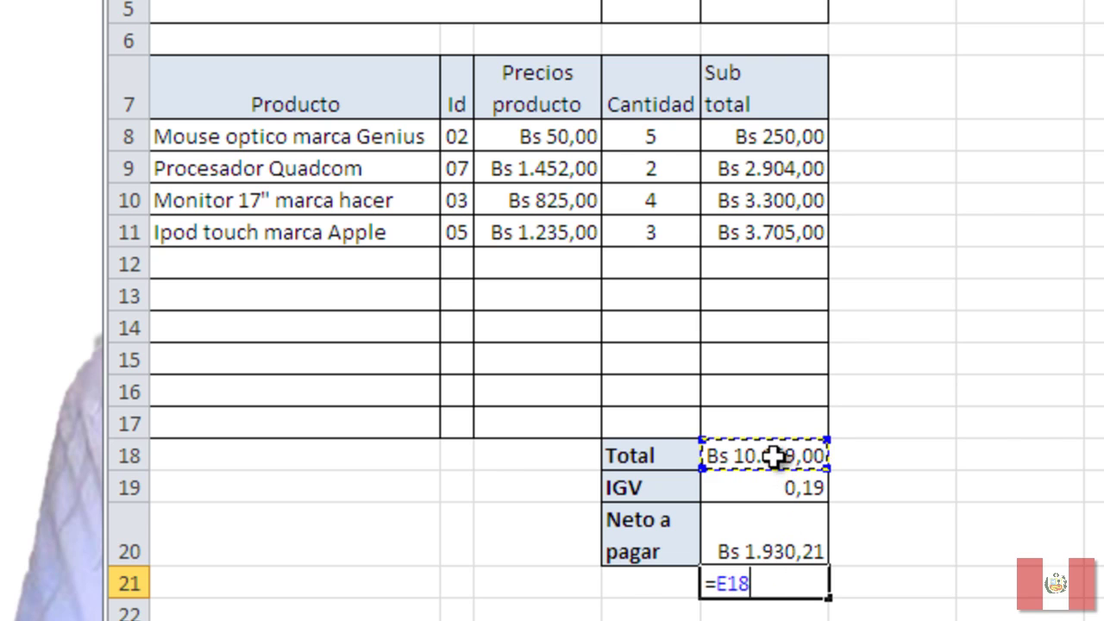
type("+")
left_click(779, 545)
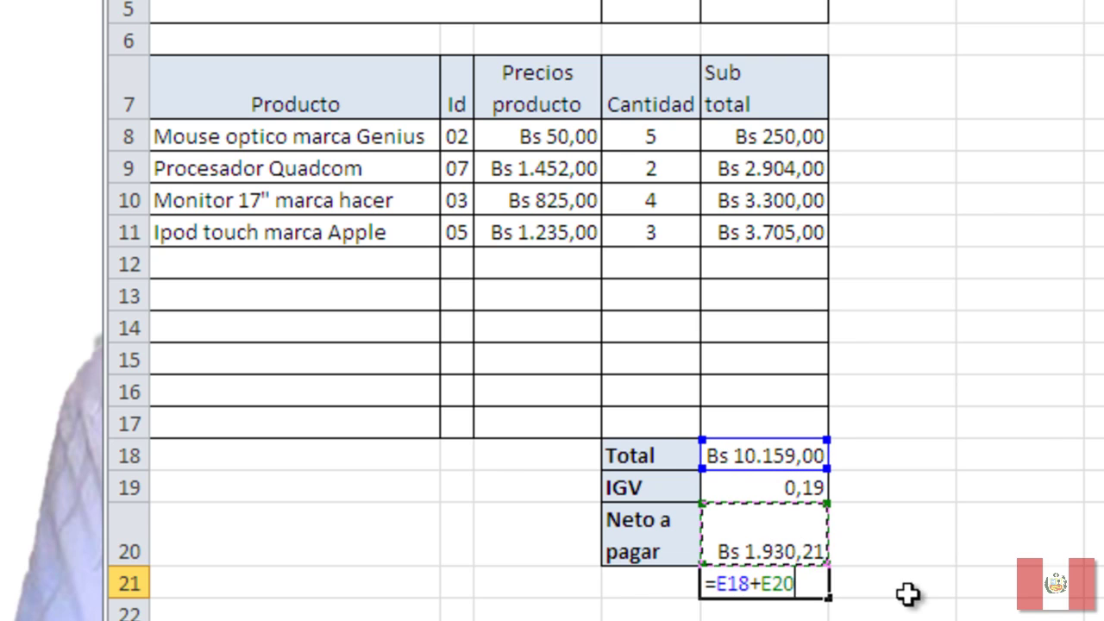
left_click(944, 608)
key("Down")
key("Down")
key("Down")
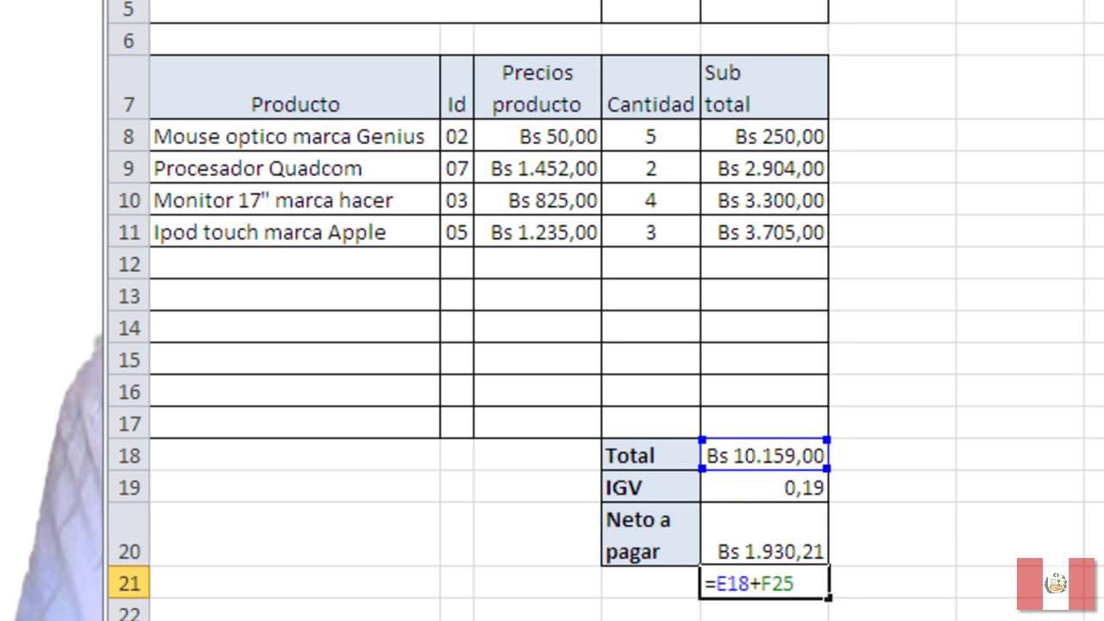
left_click_drag(813, 587, 712, 584)
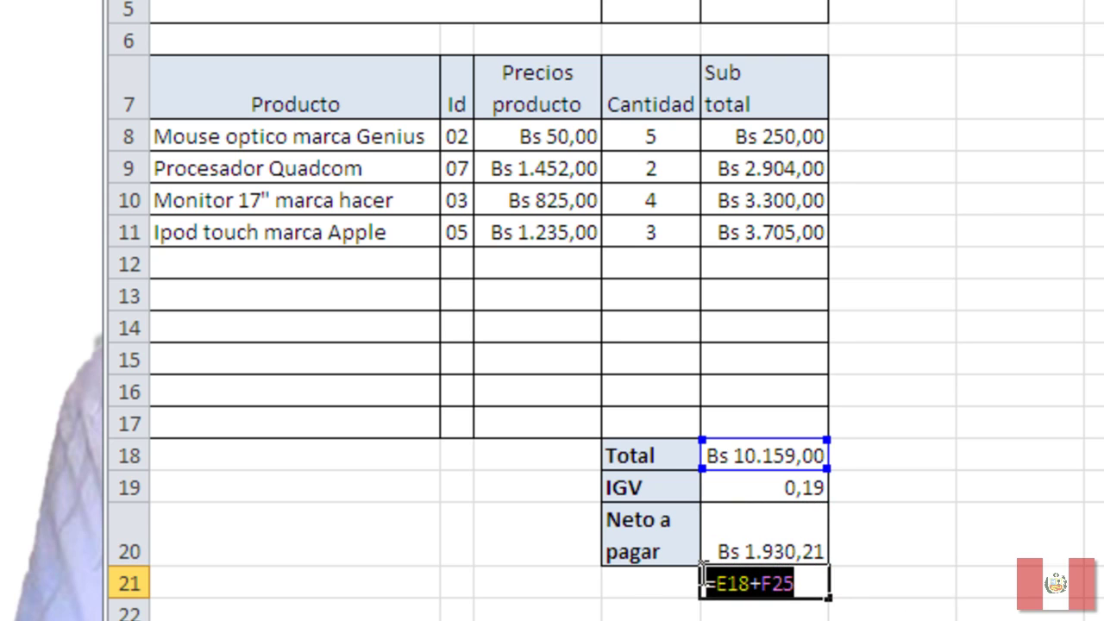
type("E18+E20")
key("Return")
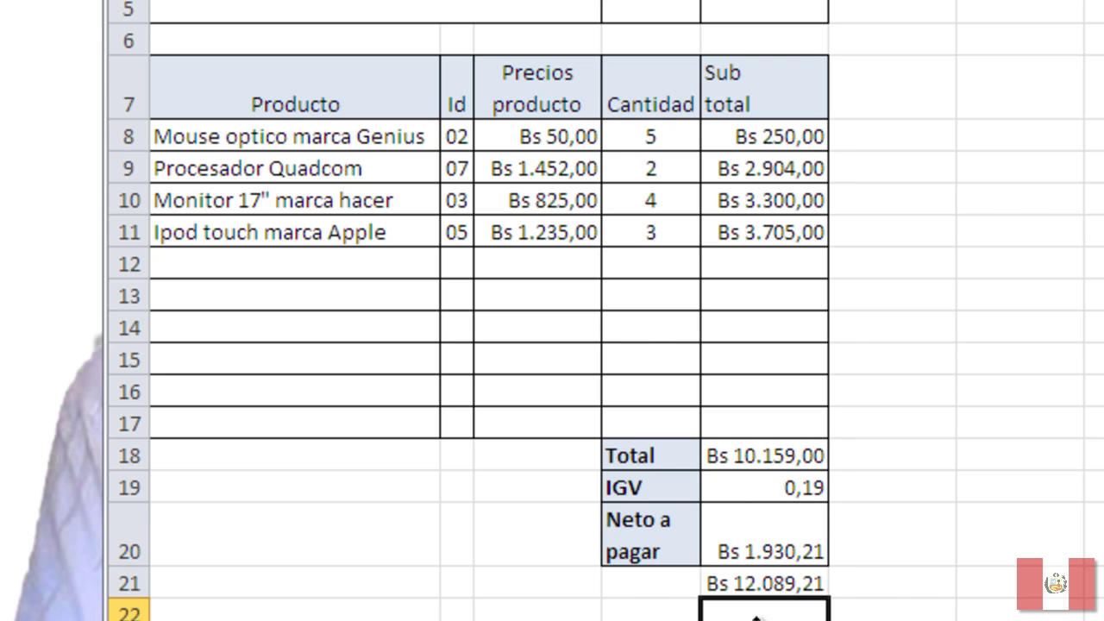
- Label the final sum row with 'Total' in D21
left_click(661, 584)
type("tOTAL")
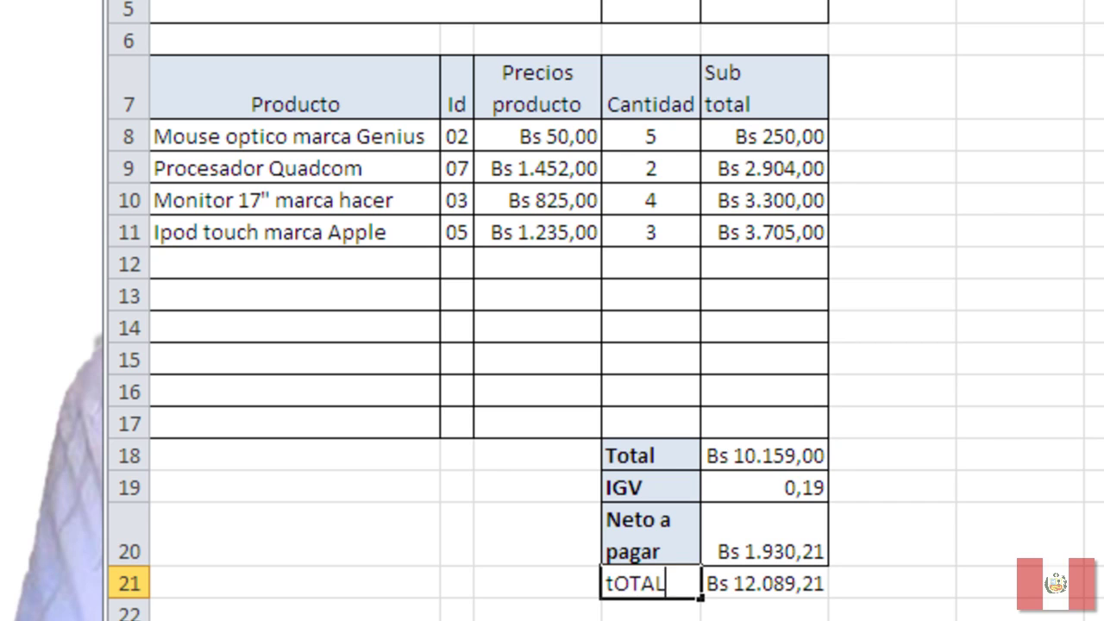
key("Return")
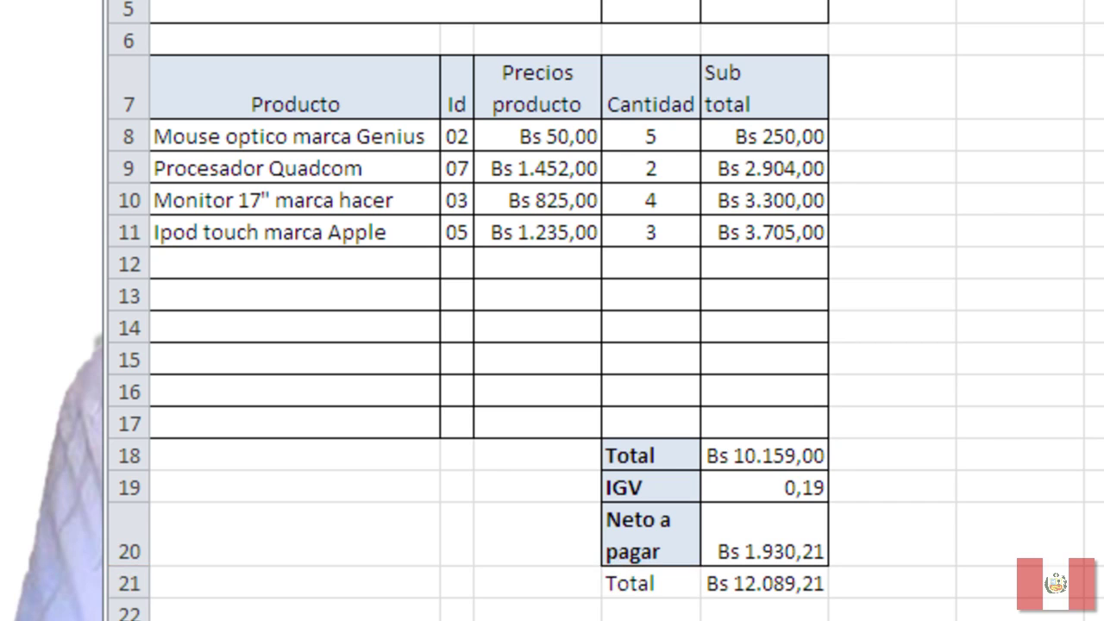
left_click(772, 589)
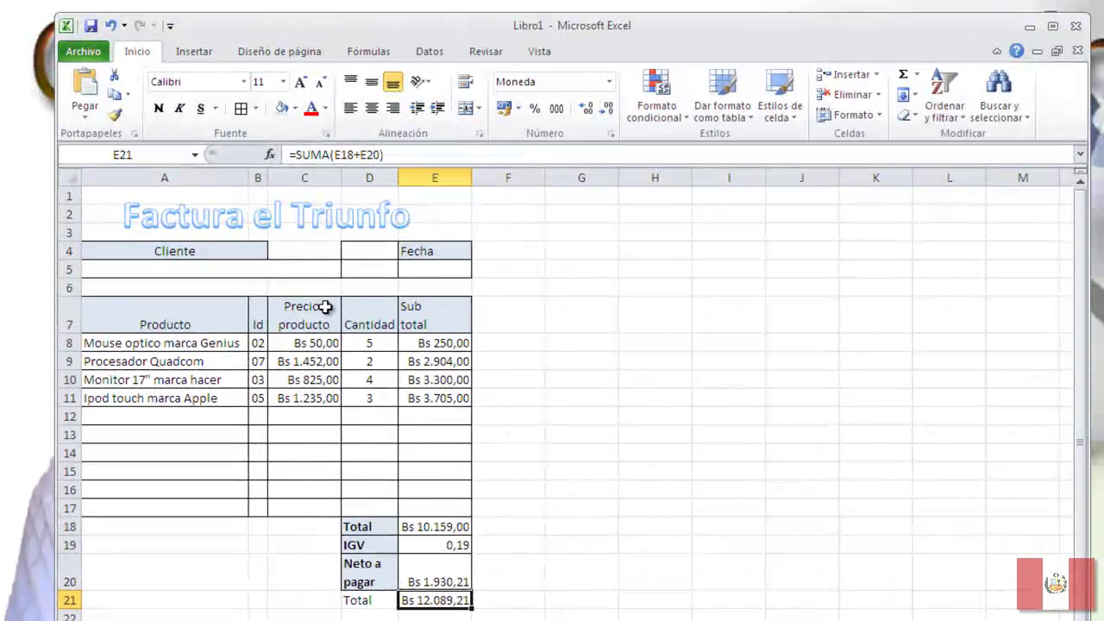
- Apply an outside border to cell E21 holding Bs 12.089,21
left_click(257, 108)
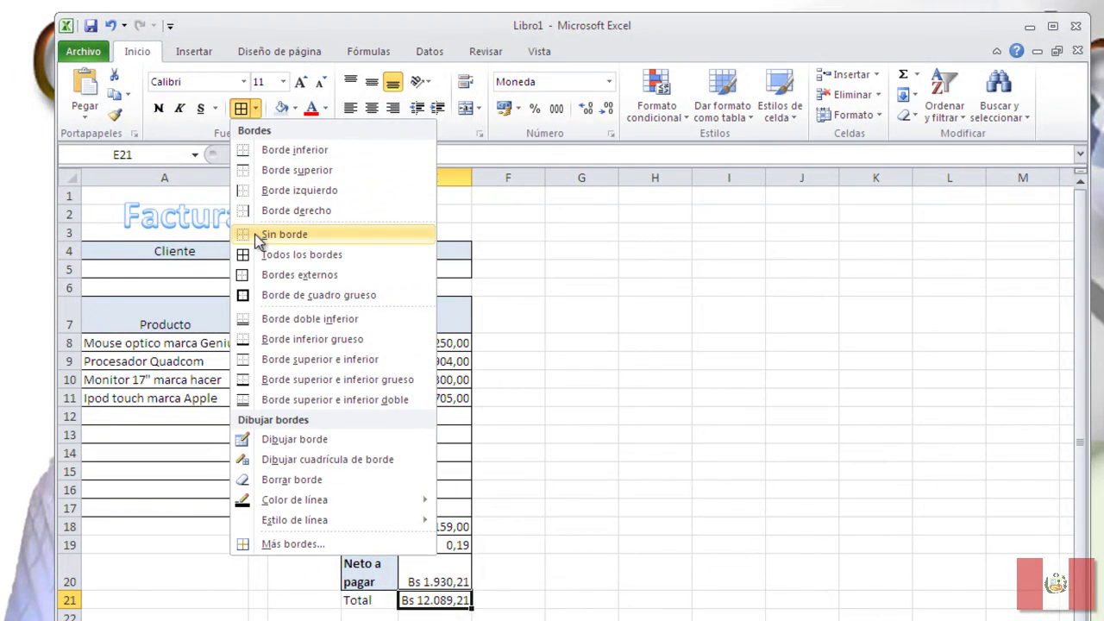
left_click(259, 274)
left_click(258, 618)
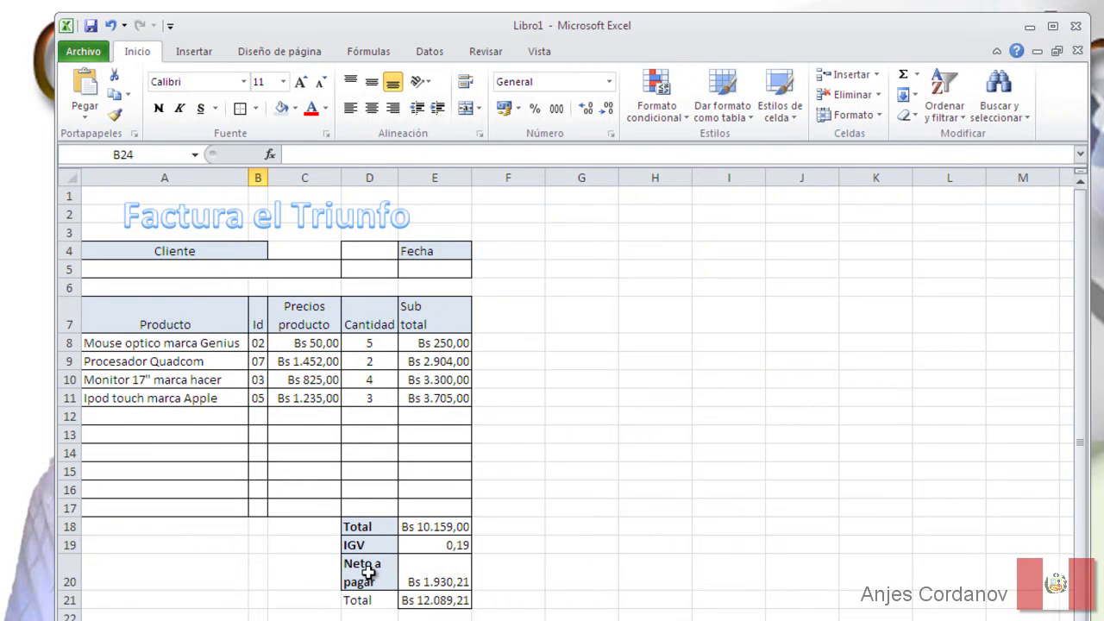
- Change the D20 label from 'Neto a pagar' to 'IGV a pagar'
double_click(370, 569)
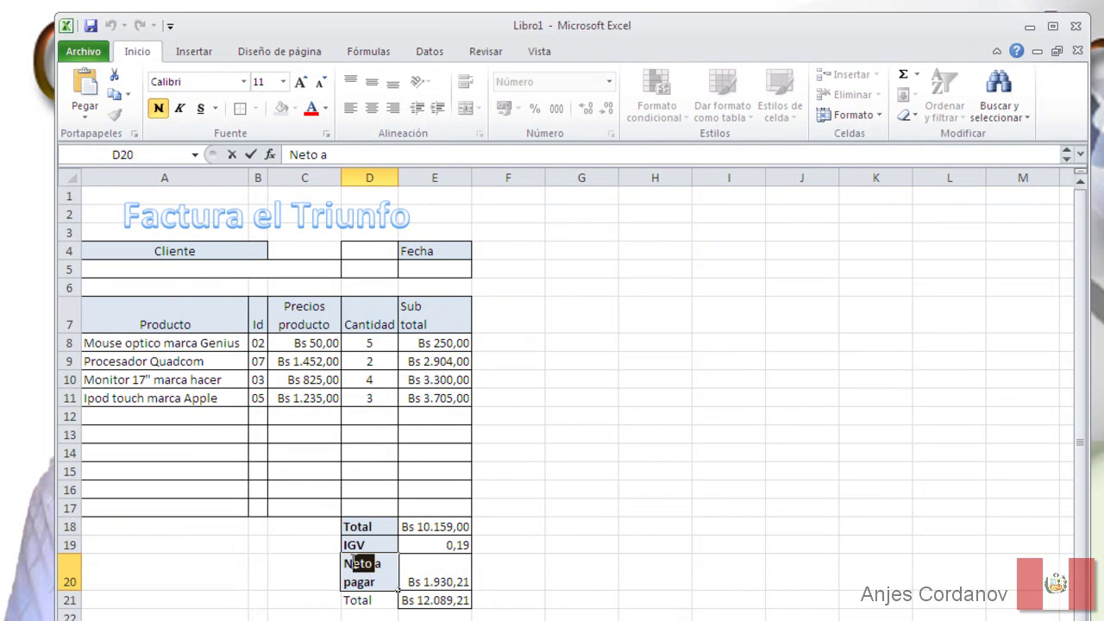
type("l")
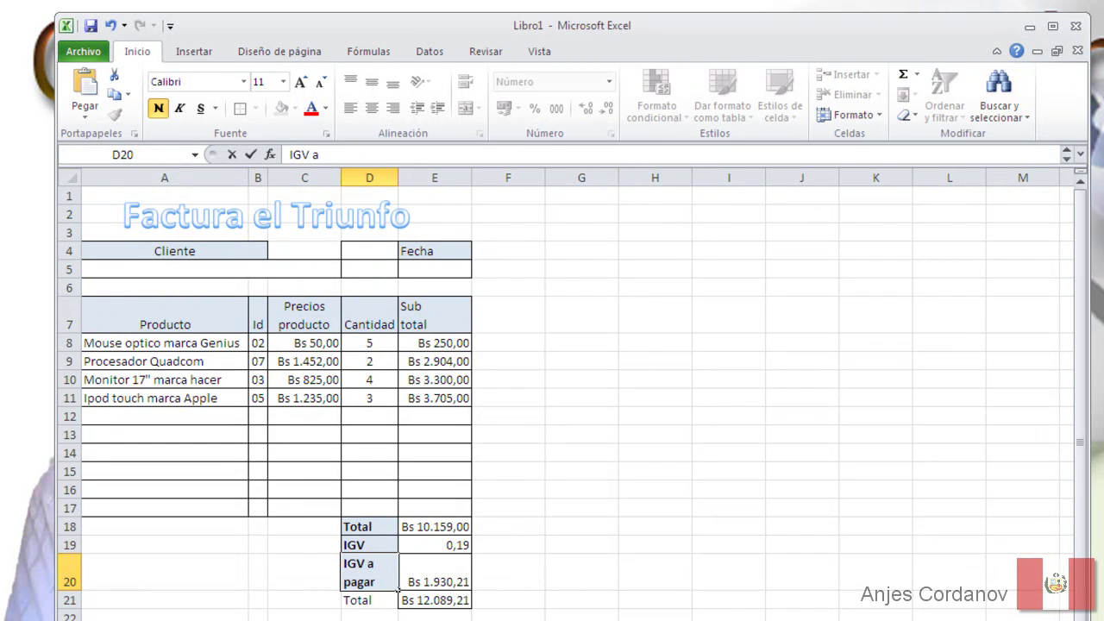
left_click(435, 620)
left_click(383, 601)
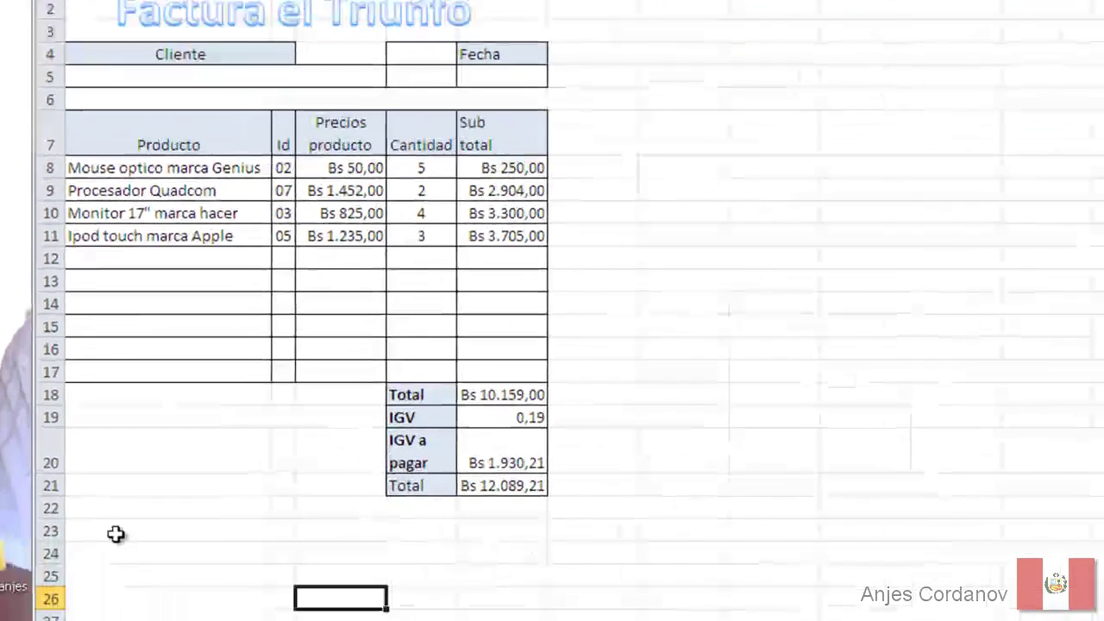
left_click(112, 470)
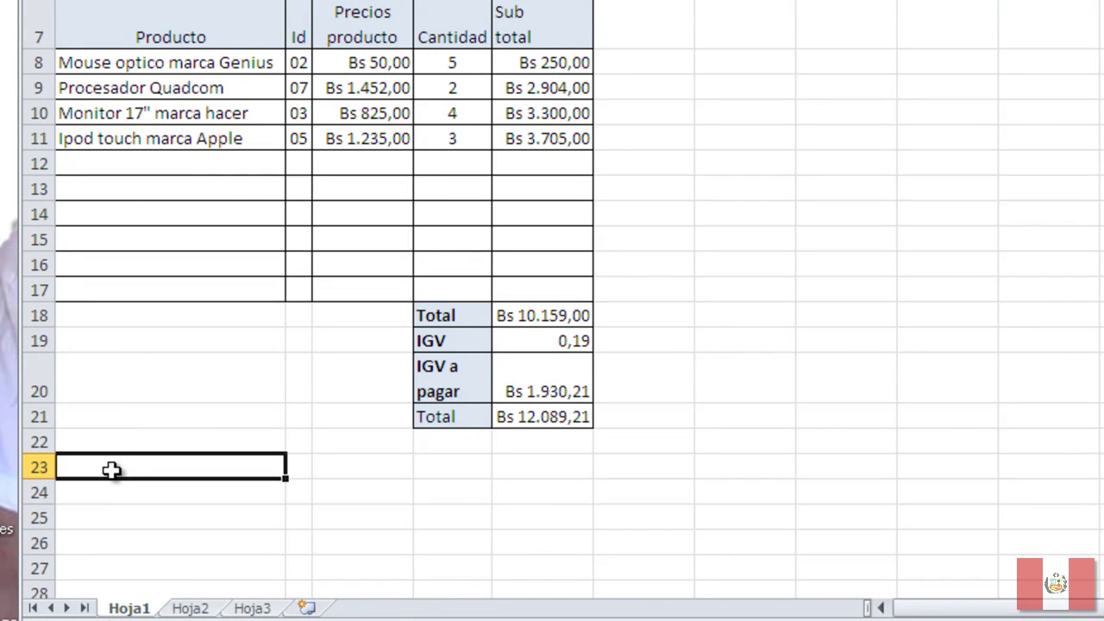
- Type 'Producto maximo' in A23 and 'Producto minimo' in A24
type("Producto maximo")
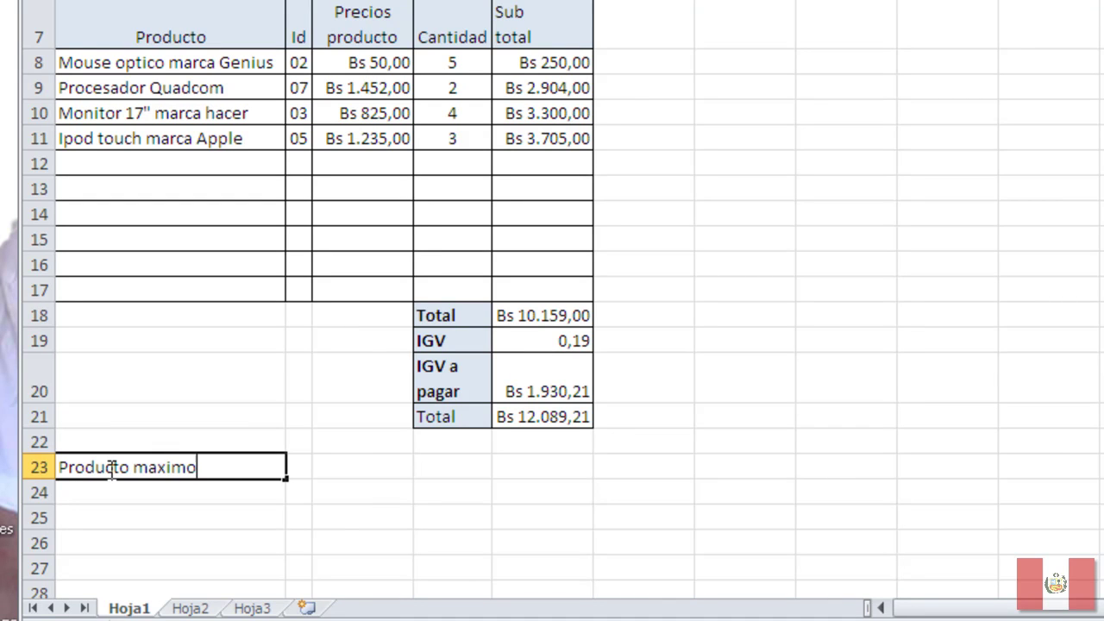
left_click(116, 488)
type("Product")
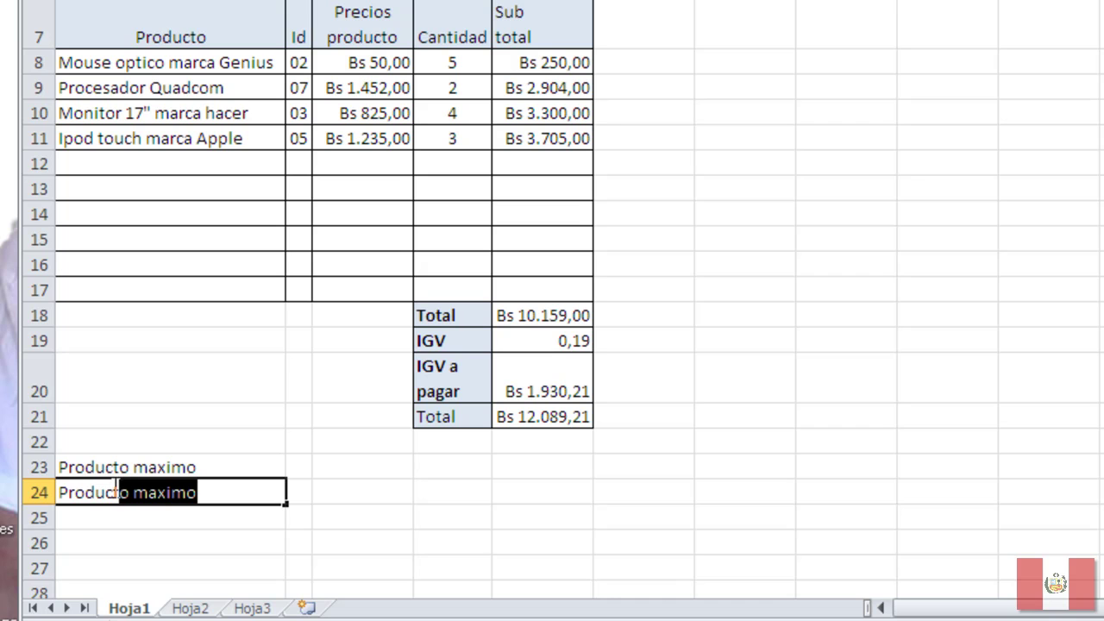
type("inimo")
left_click(252, 538)
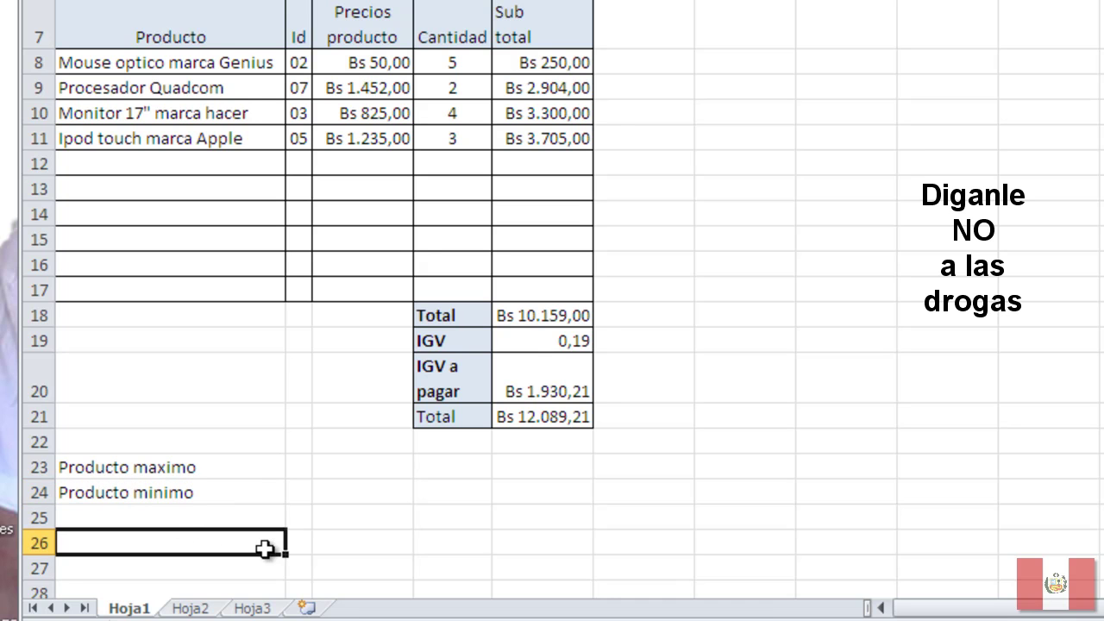
left_click(328, 469)
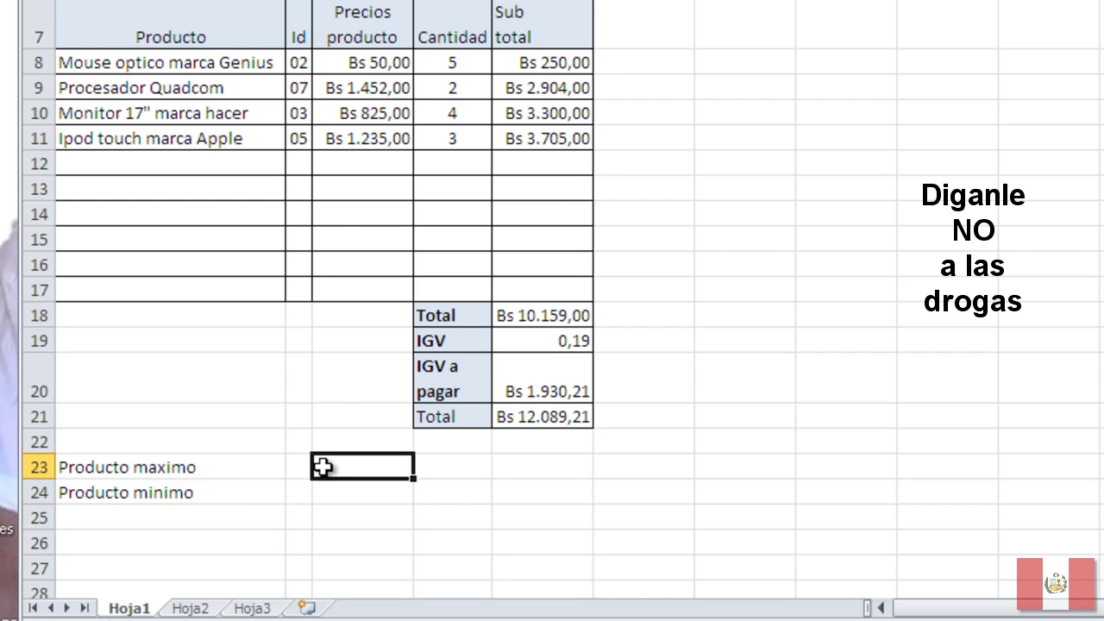
- Enter =MAX(E8:E17) in C23, showing Bs 3.705,00
type("=")
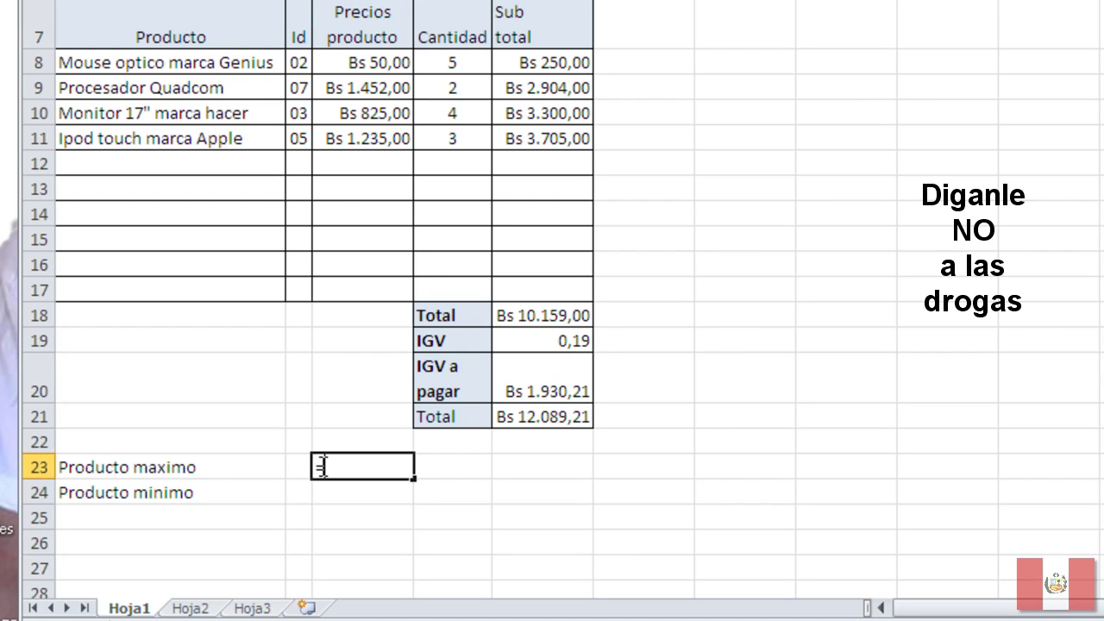
type("ma")
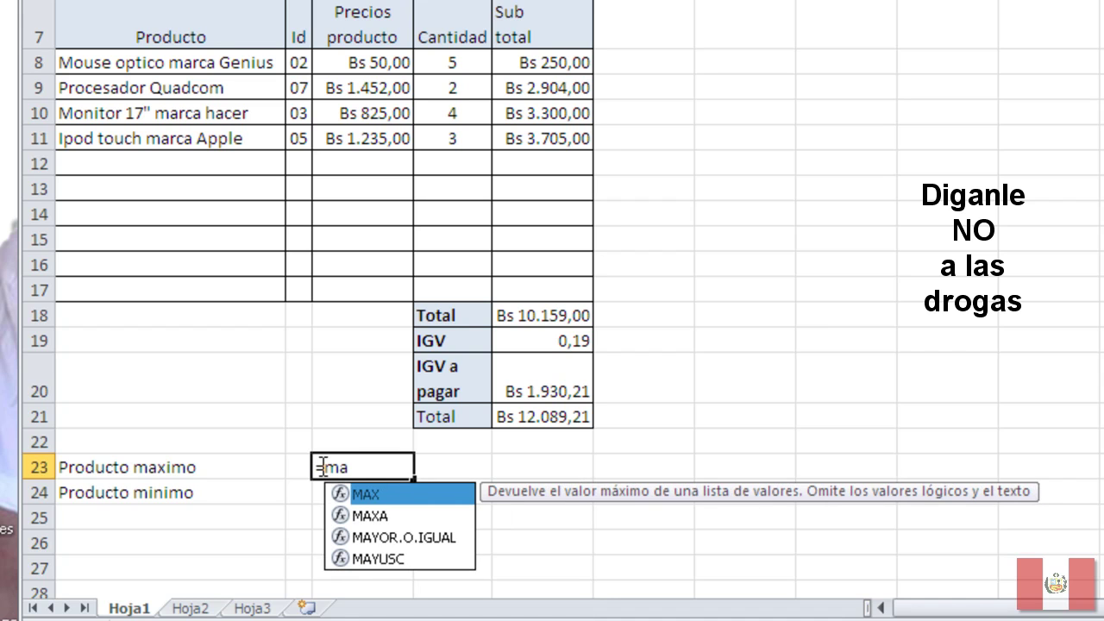
double_click(412, 501)
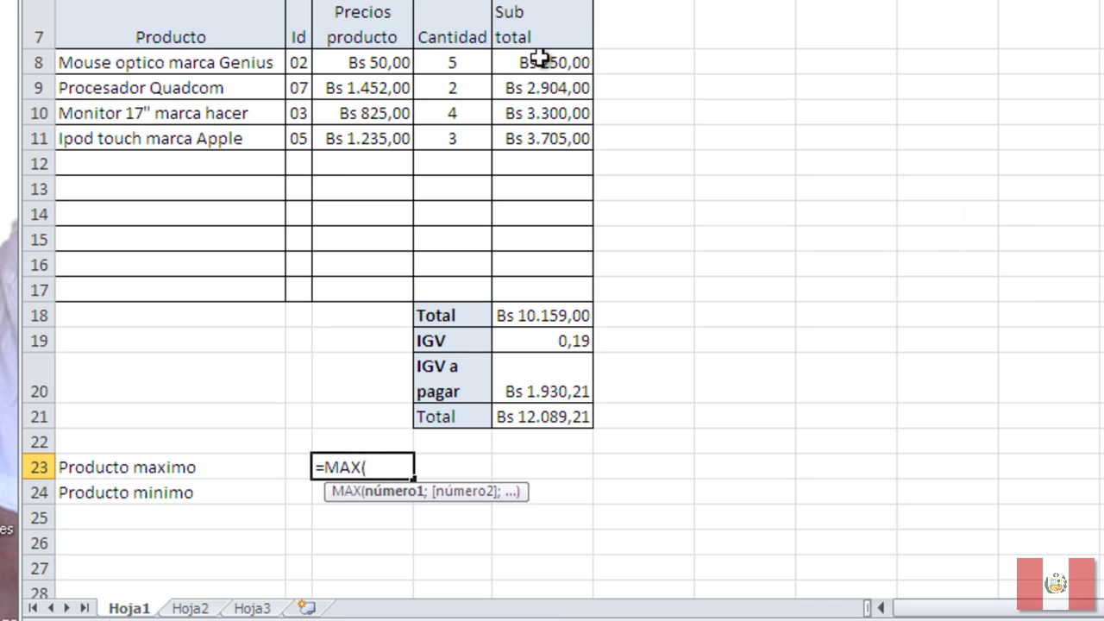
left_click_drag(539, 58, 539, 283)
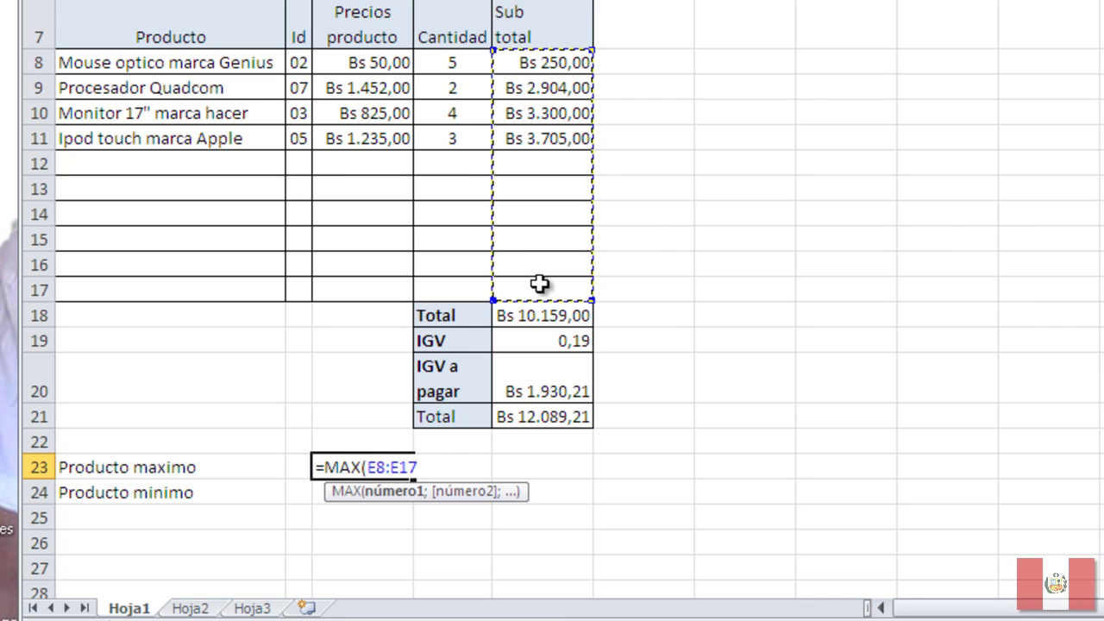
type(")")
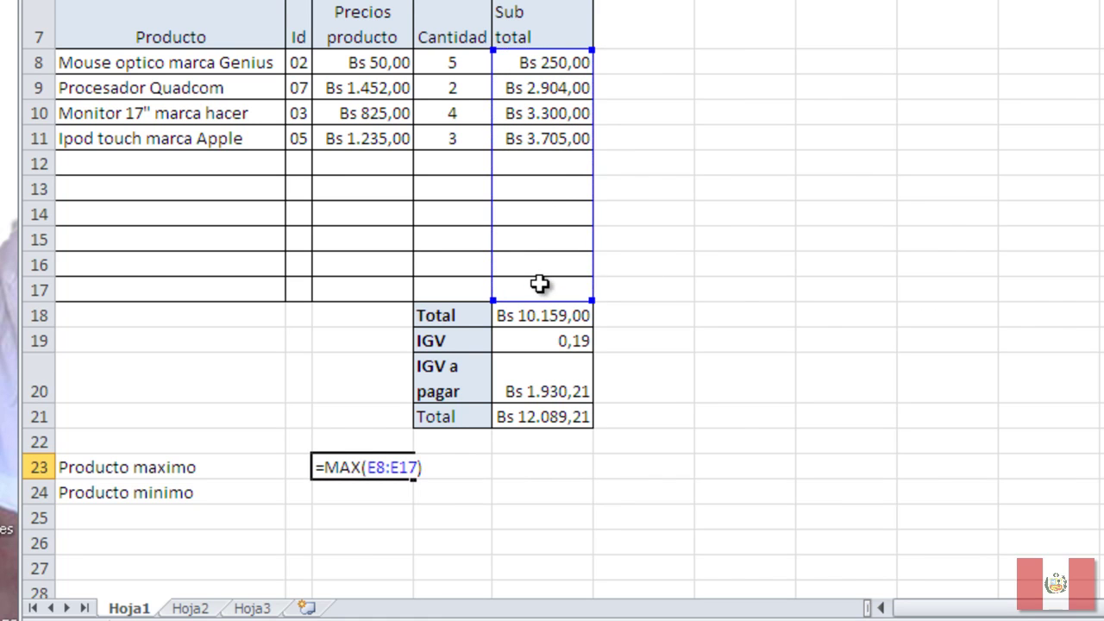
key("Return")
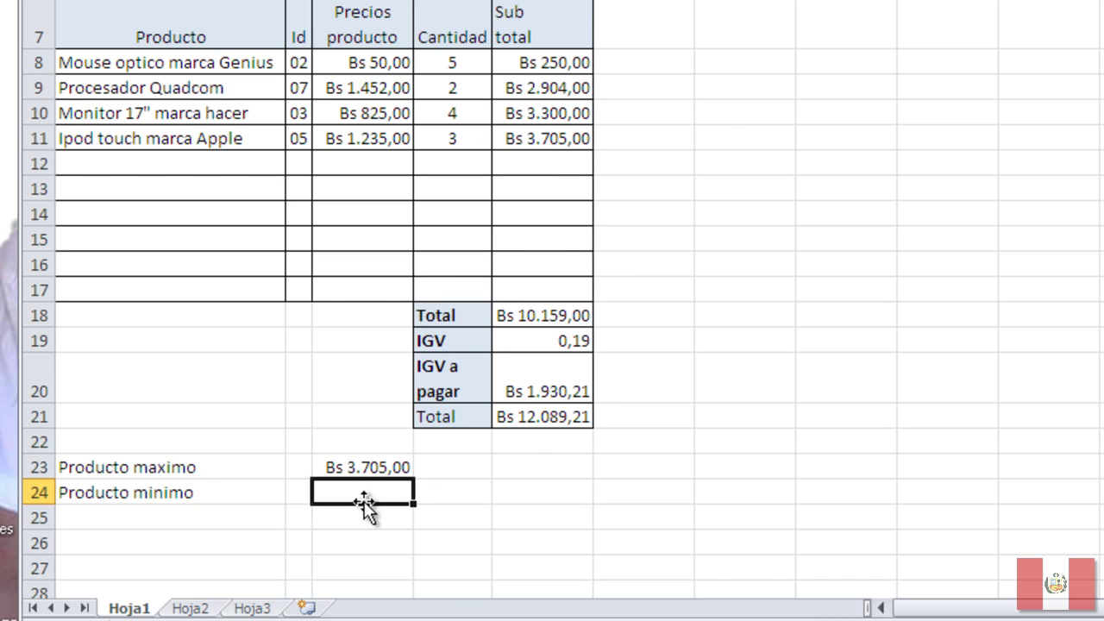
- Enter =MIN(E8:E17) in C24, showing Bs 250,00
type("=")
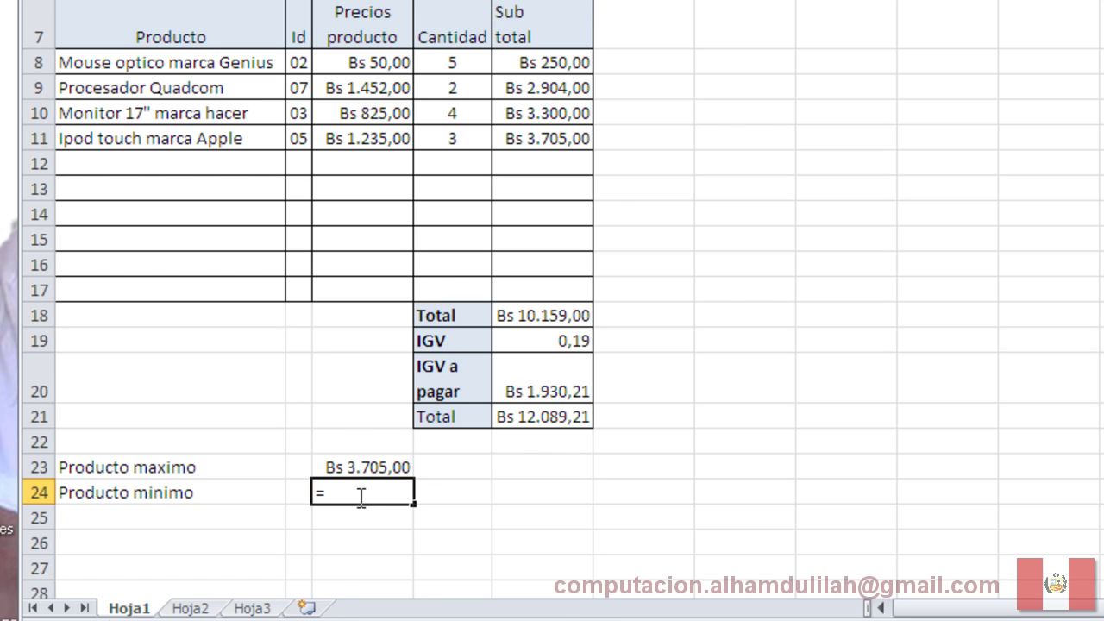
type("min")
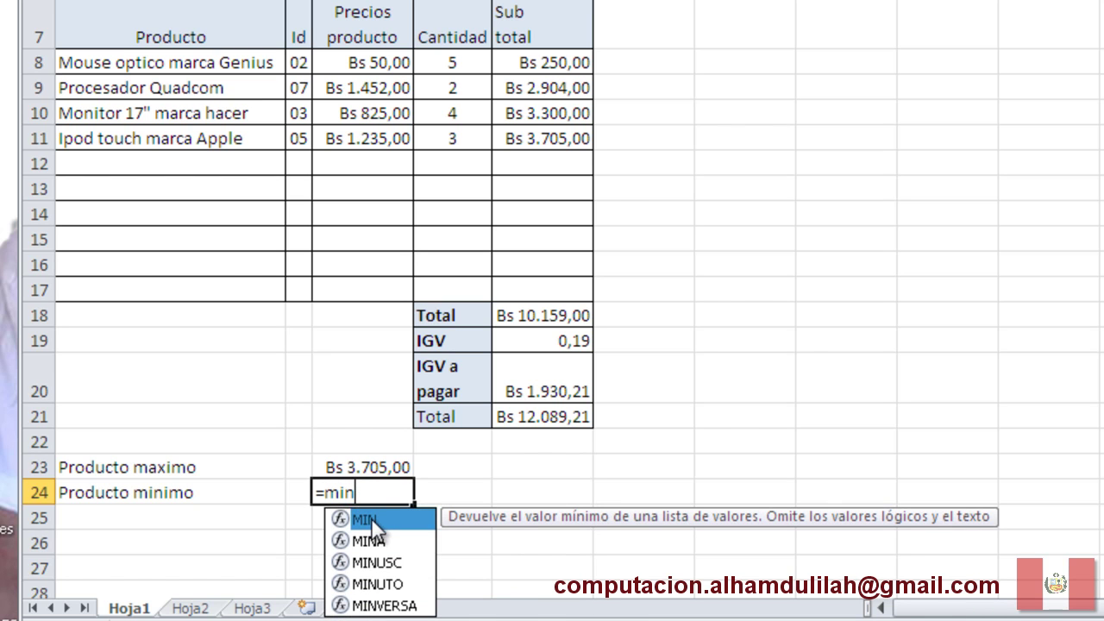
double_click(371, 517)
left_click(531, 62)
left_click_drag(530, 62, 538, 287)
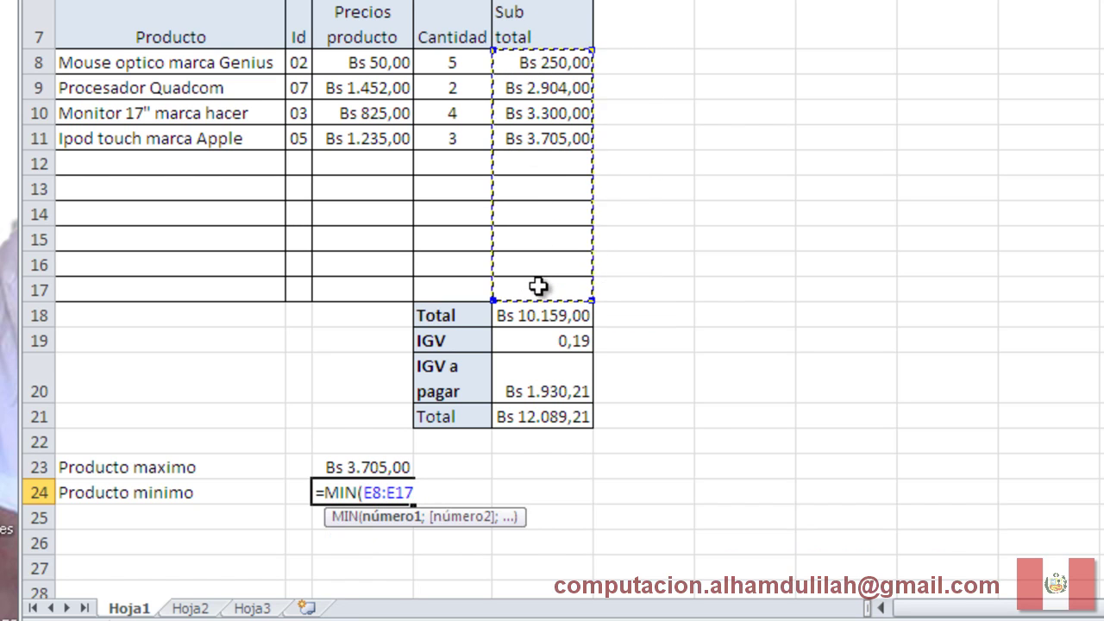
type(")")
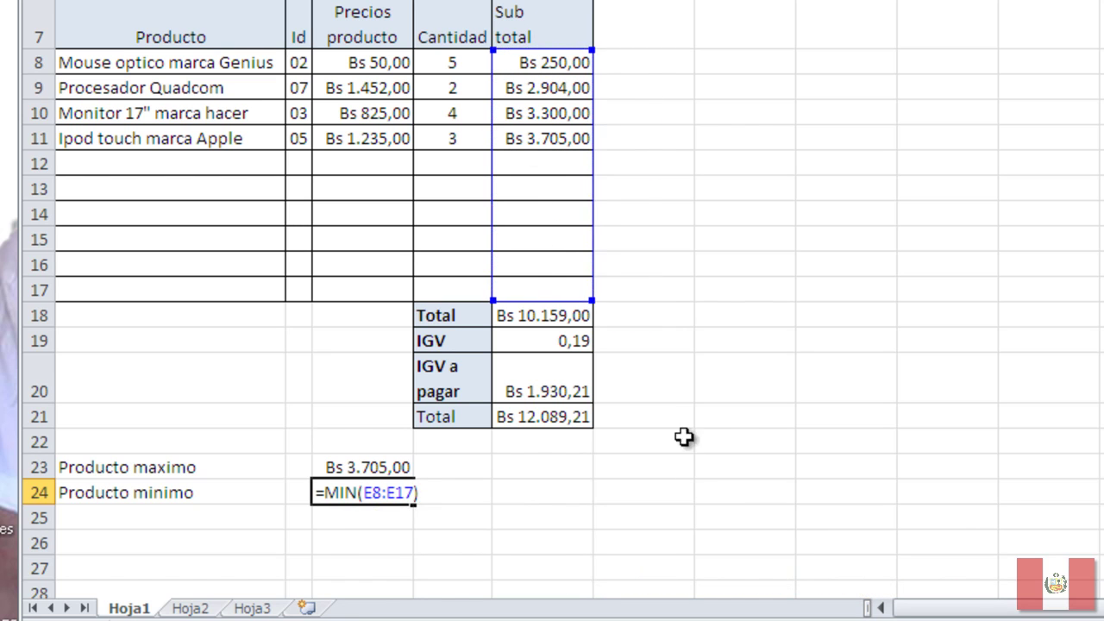
key("Return")
left_click(698, 483)
- Add borders around A23:C24 and outline the result values C23:C24
left_click_drag(75, 468, 344, 497)
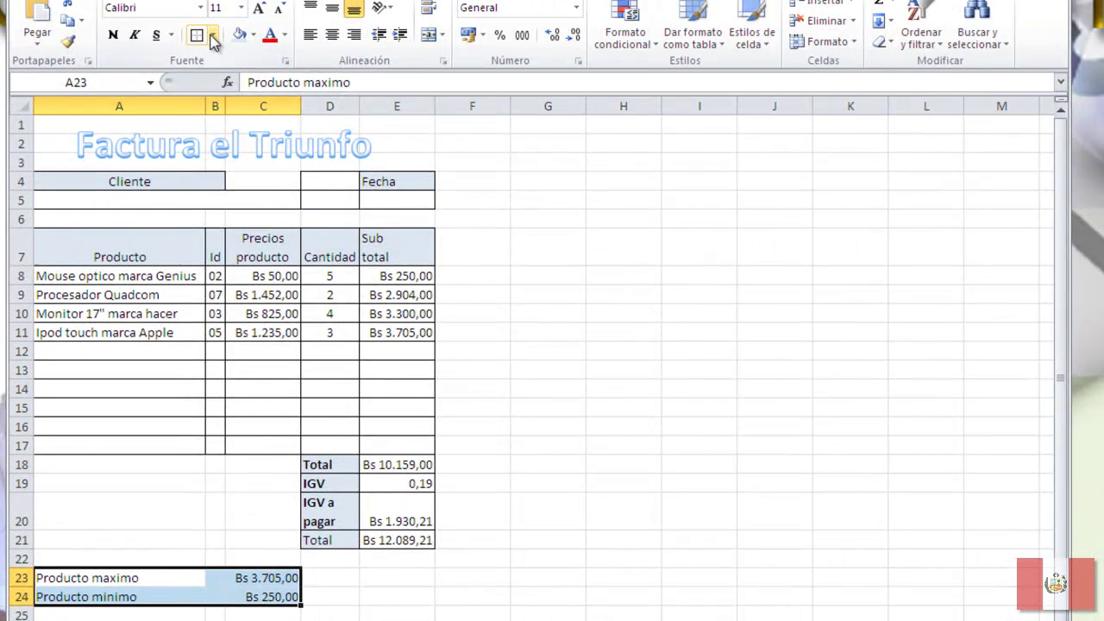
left_click(213, 34)
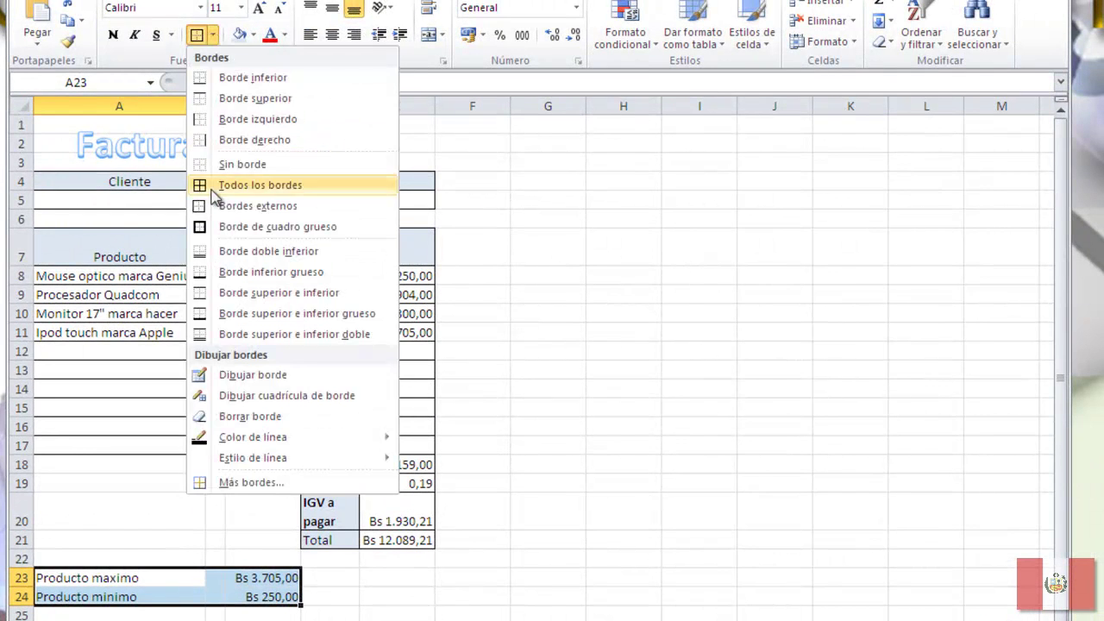
left_click(226, 227)
left_click(381, 616)
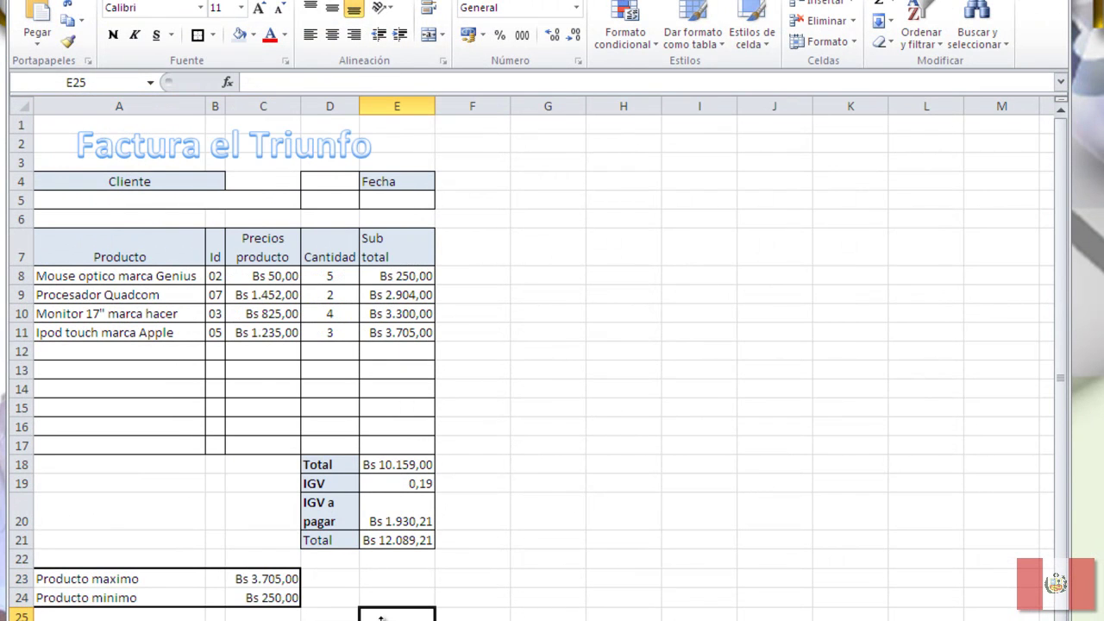
left_click_drag(263, 578, 261, 595)
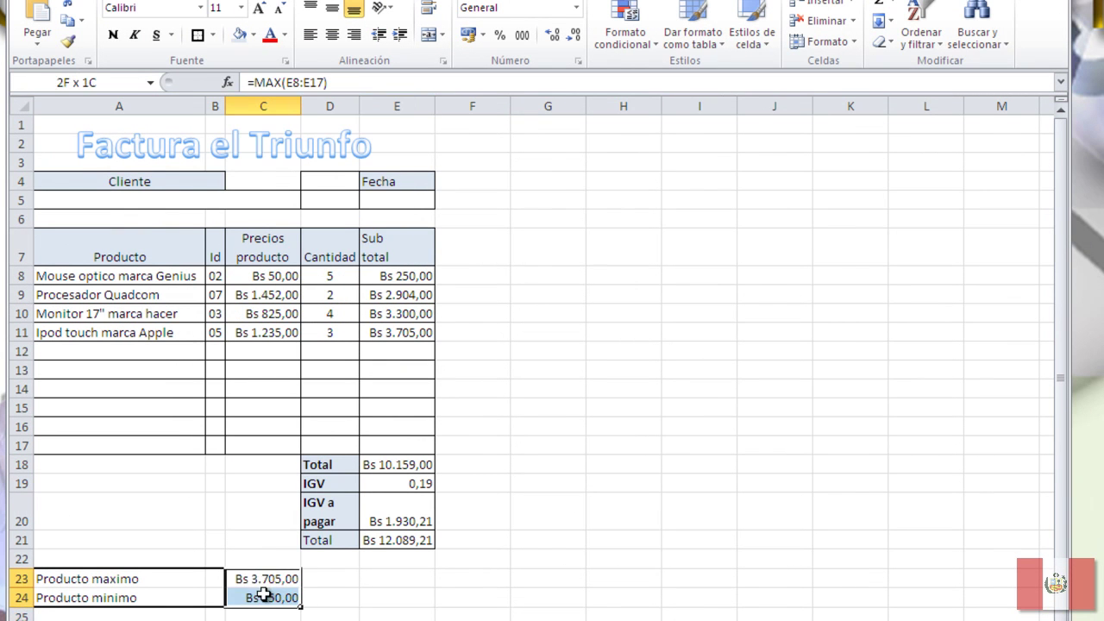
left_click(211, 36)
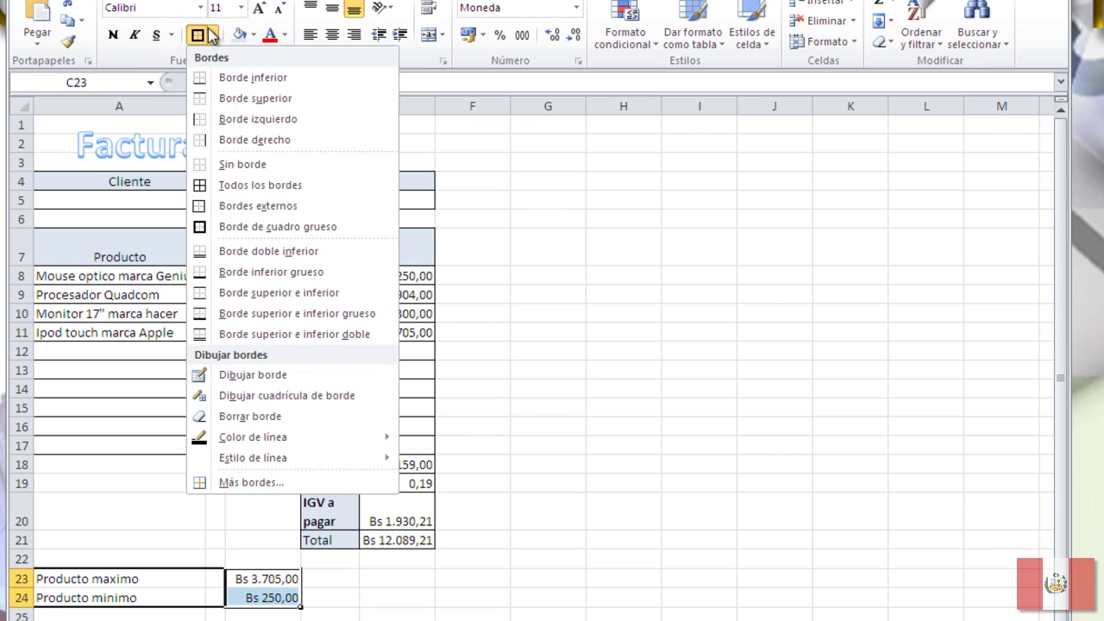
left_click(205, 36)
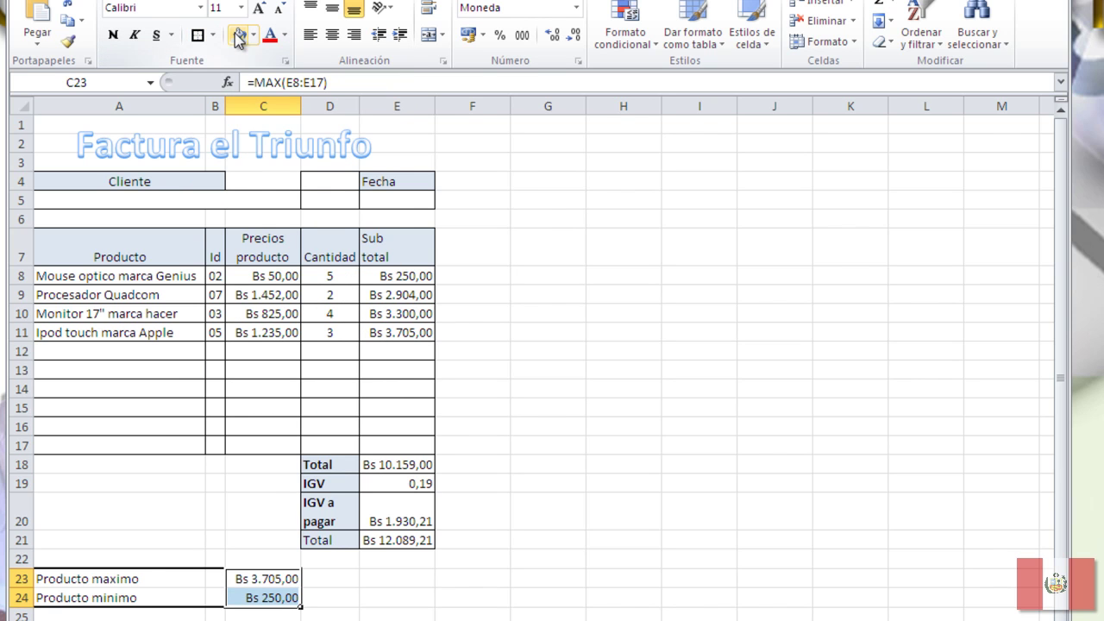
- Fill the labels A23:A24 with light blue
left_click_drag(142, 573, 143, 594)
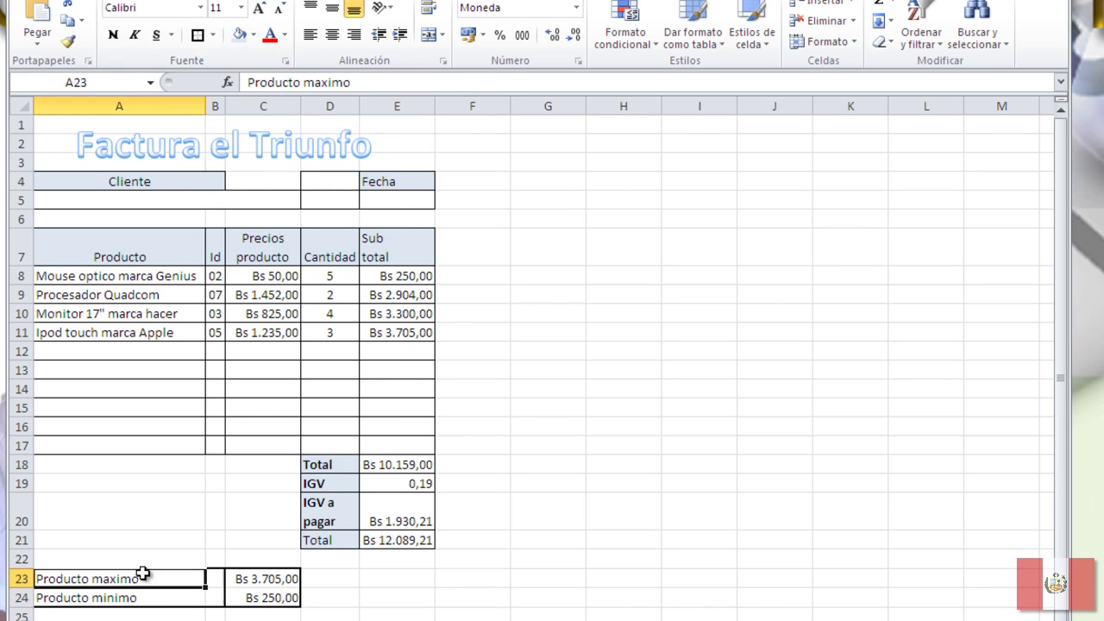
left_click(242, 35)
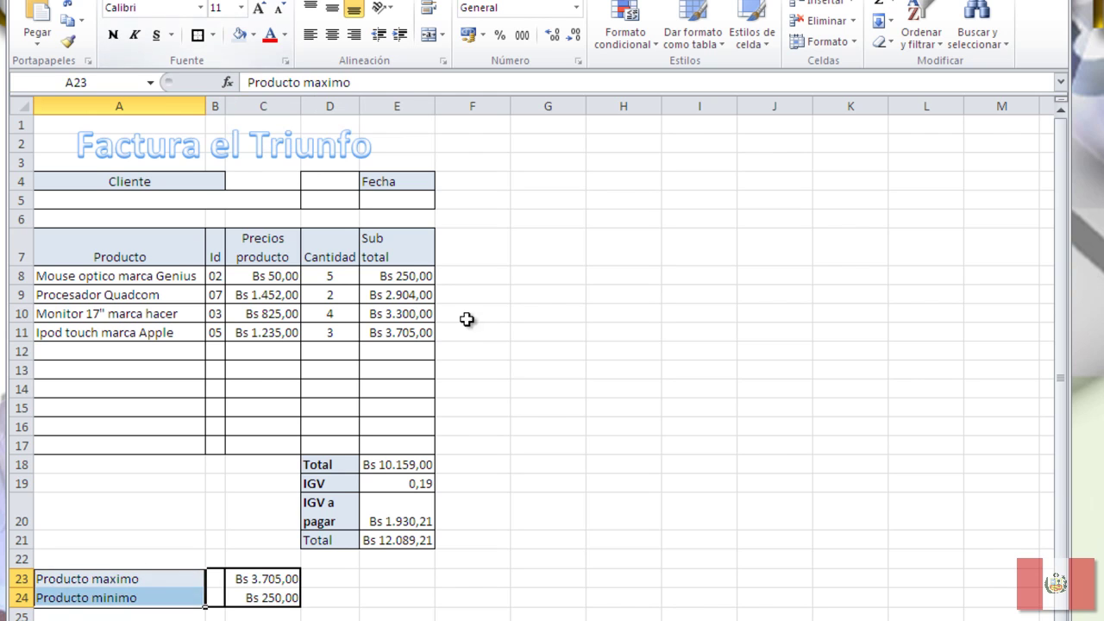
left_click(543, 402)
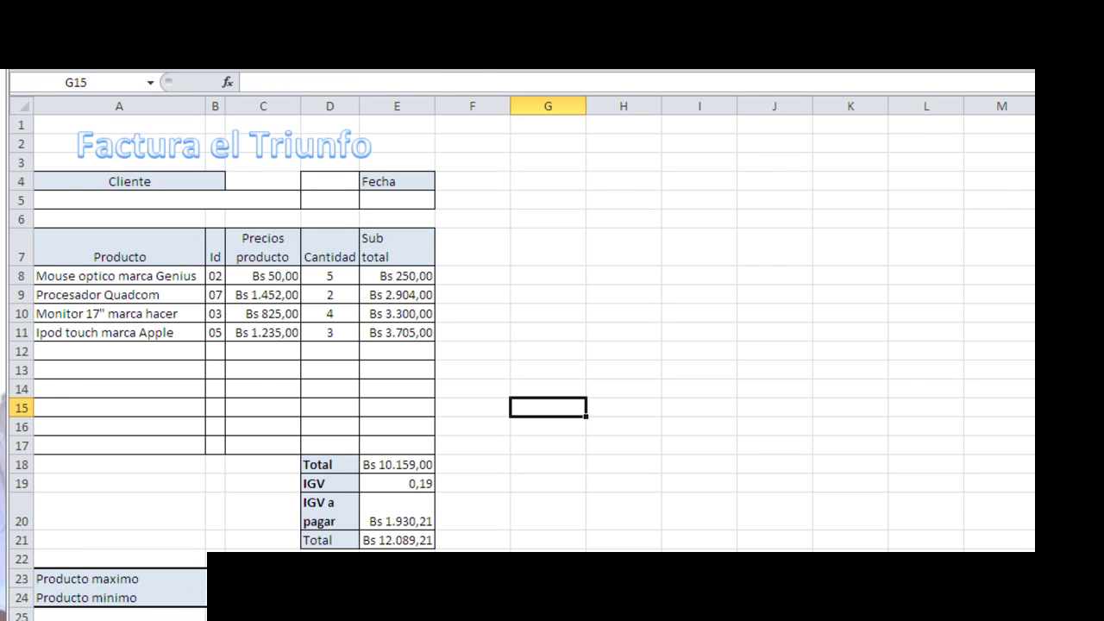